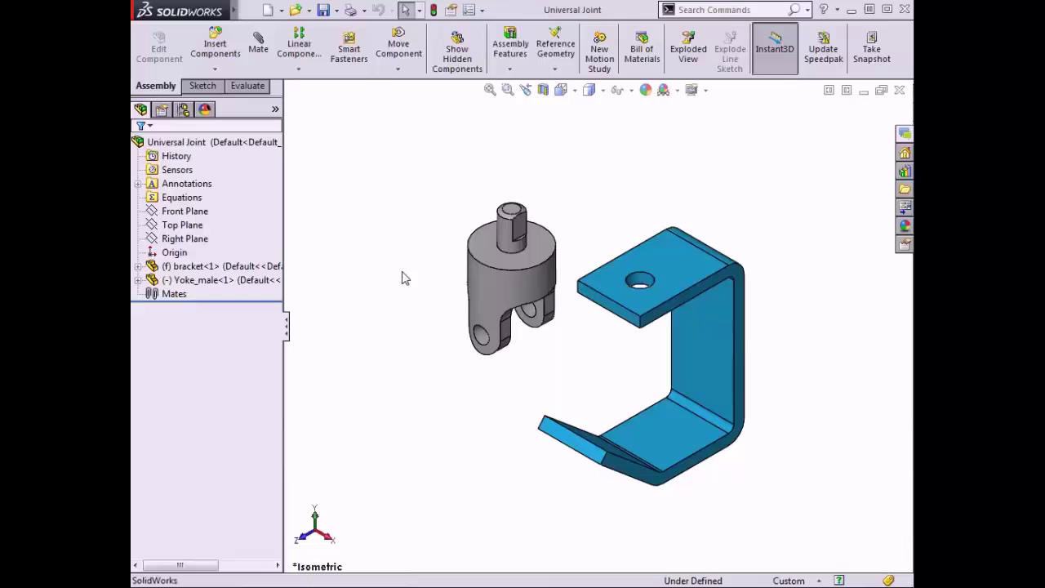
Nudge the male yoke upward and spin it freely so its clevis holes face forward, then deselect it
{"action": "mouse_move", "coordinate": [495, 281]}
{"action": "left_mouse_down"}
{"action": "mouse_move", "coordinate": [478, 245]}
{"action": "mouse_move", "coordinate": [418, 272]}
{"action": "mouse_move", "coordinate": [483, 299]}
{"action": "left_mouse_up"}
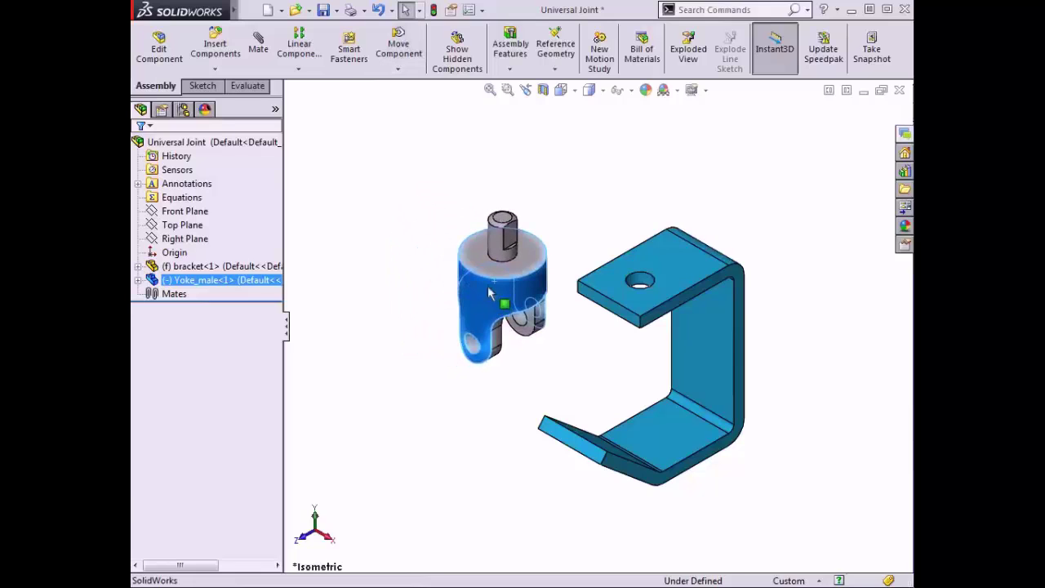
{"action": "right_click_drag", "start_coordinate": [488, 294], "coordinate": [399, 261]}
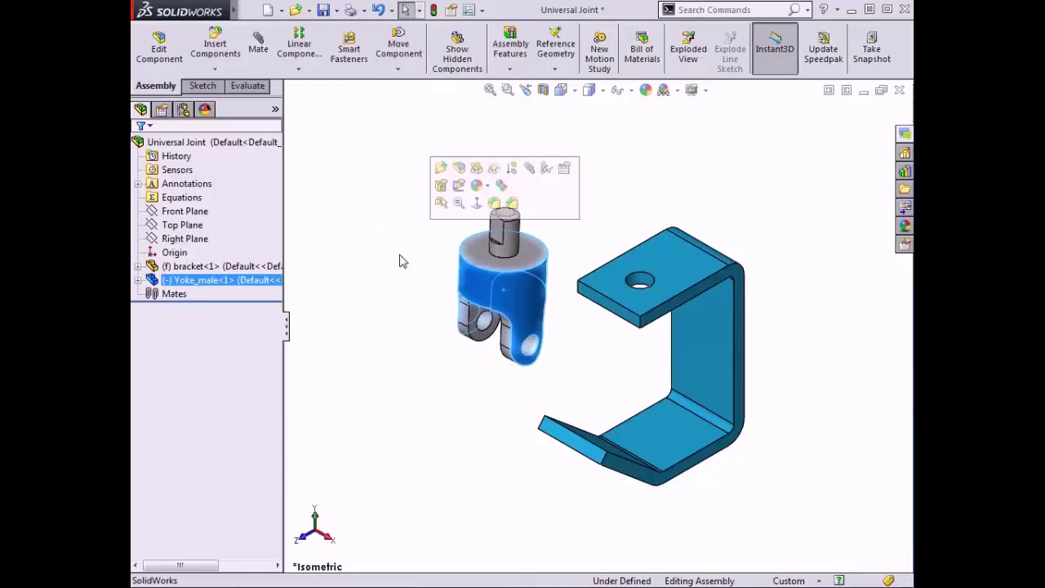
{"action": "left_click", "coordinate": [387, 214]}
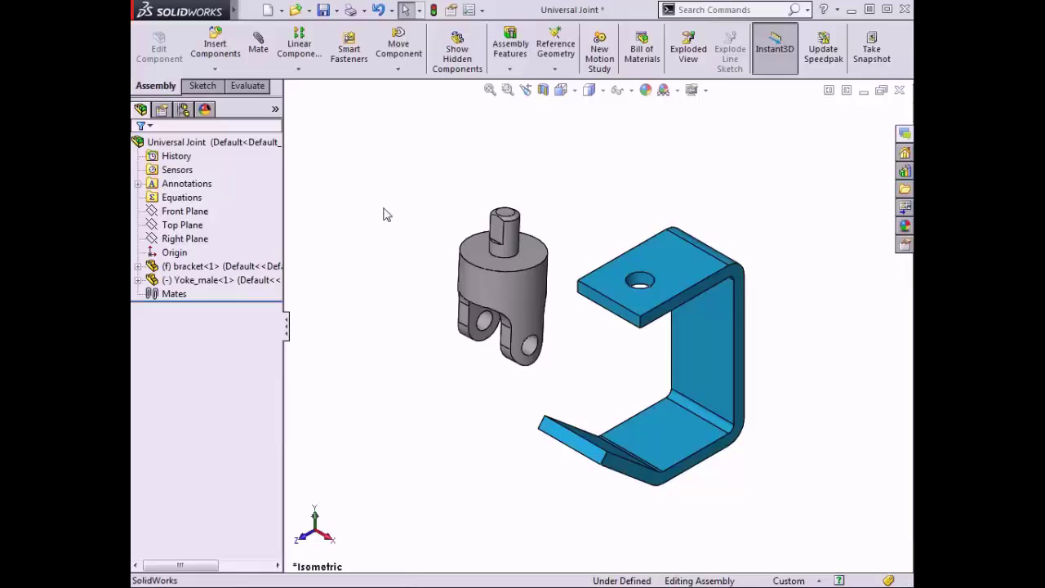
Use Move with Triad to slide the male yoke along one axis and tilt it about one rotation ring
{"action": "right_click", "coordinate": [481, 260]}
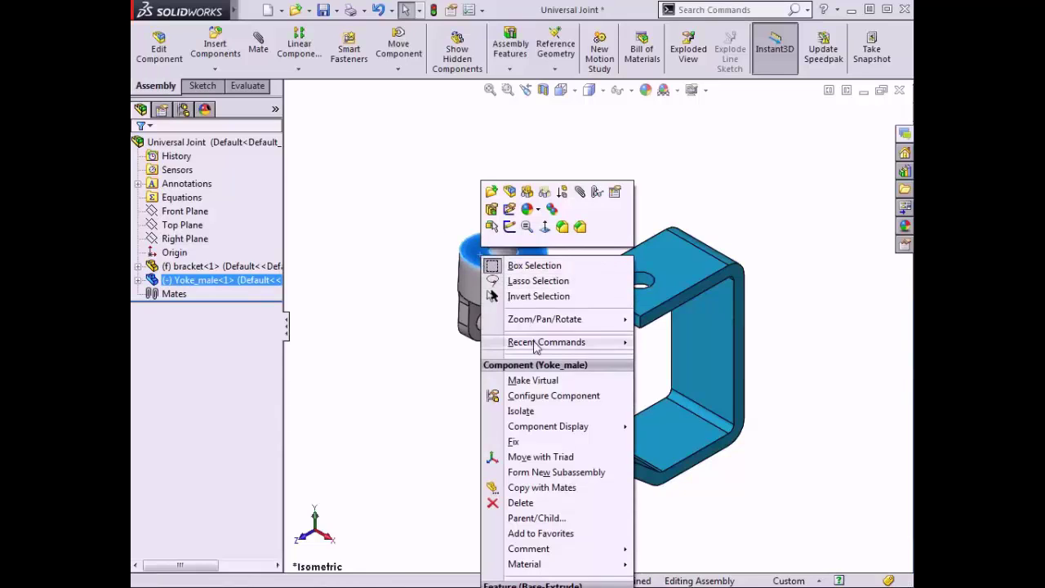
{"action": "left_click", "coordinate": [535, 459]}
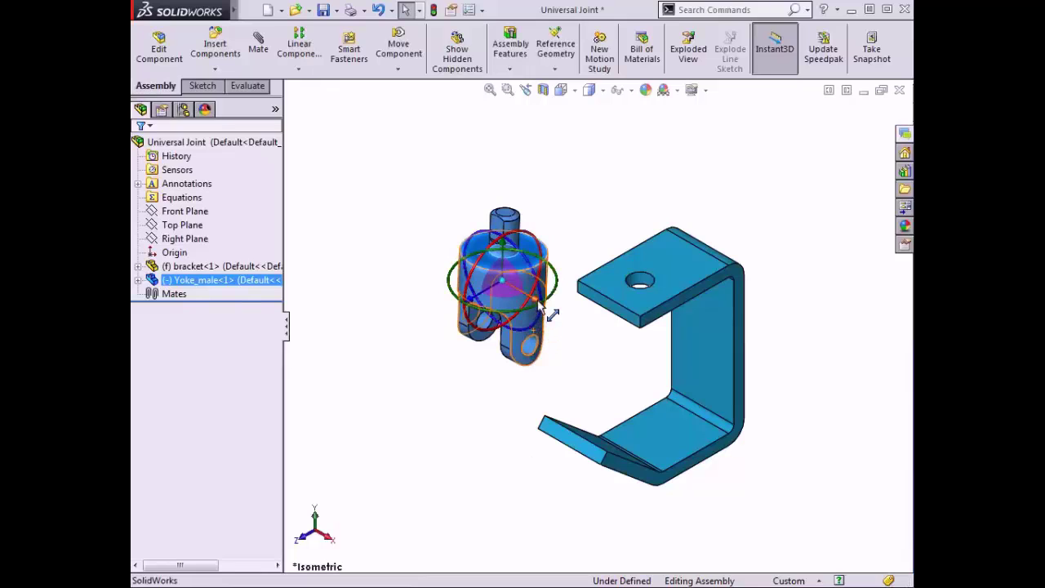
{"action": "left_click_drag", "start_coordinate": [545, 309], "coordinate": [510, 289]}
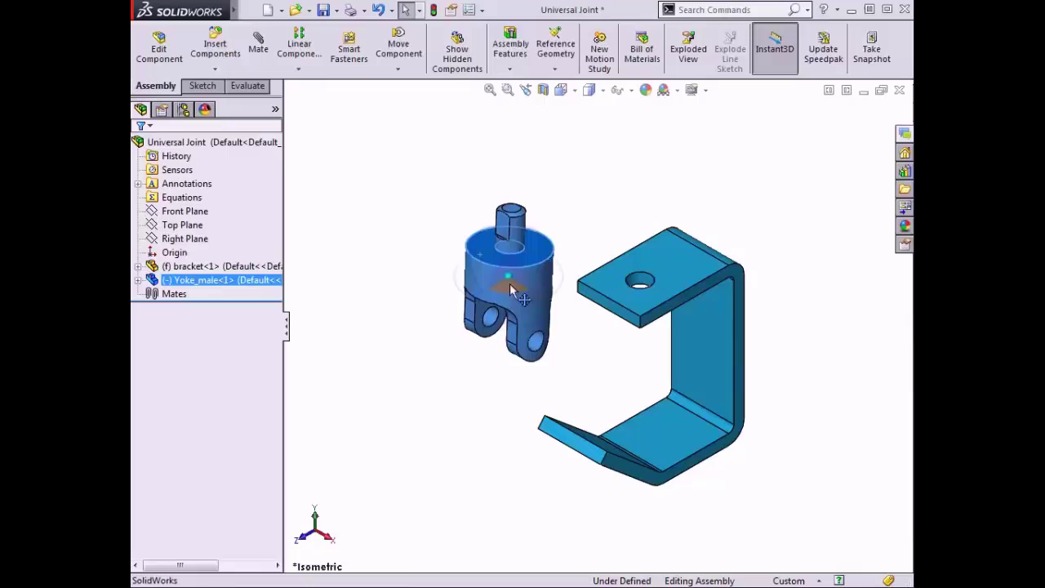
{"action": "left_click", "coordinate": [482, 278]}
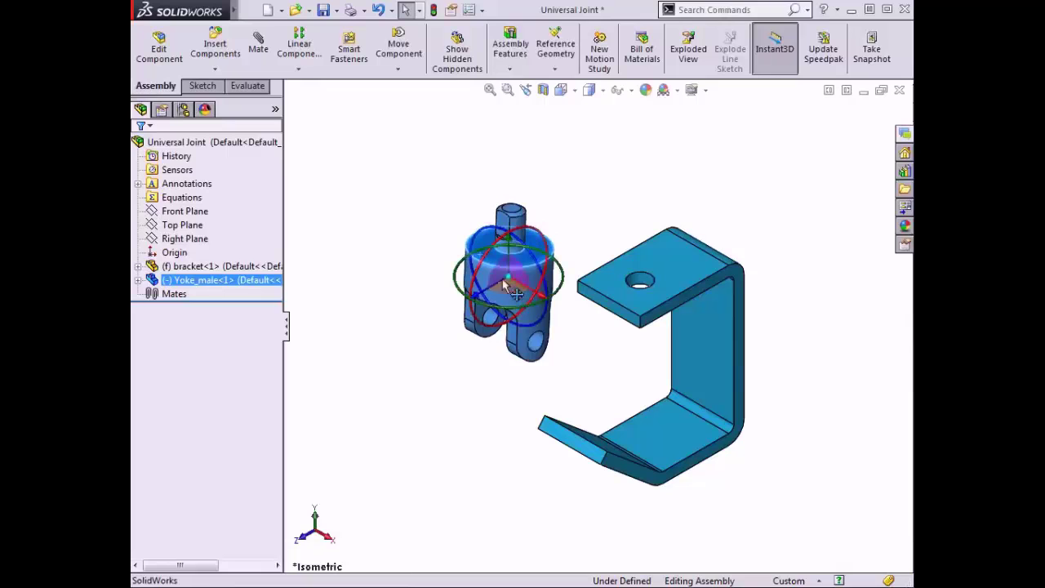
{"action": "mouse_move", "coordinate": [480, 278]}
{"action": "left_mouse_down"}
{"action": "mouse_move", "coordinate": [466, 272]}
{"action": "mouse_move", "coordinate": [456, 237]}
{"action": "mouse_move", "coordinate": [467, 270]}
{"action": "mouse_move", "coordinate": [474, 245]}
{"action": "mouse_move", "coordinate": [442, 266]}
{"action": "mouse_move", "coordinate": [460, 277]}
{"action": "left_mouse_up"}
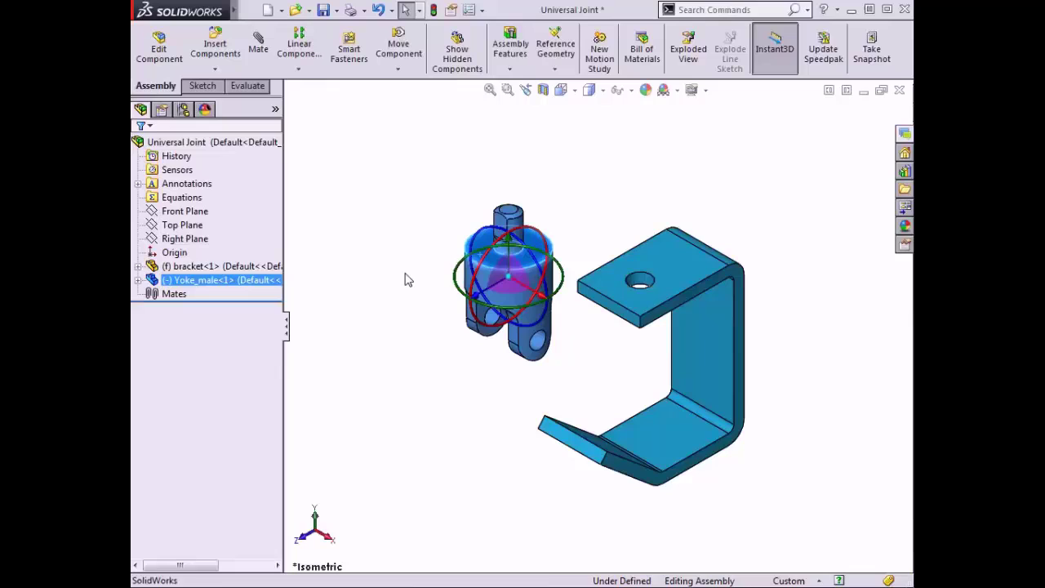
{"action": "right_click", "coordinate": [509, 292]}
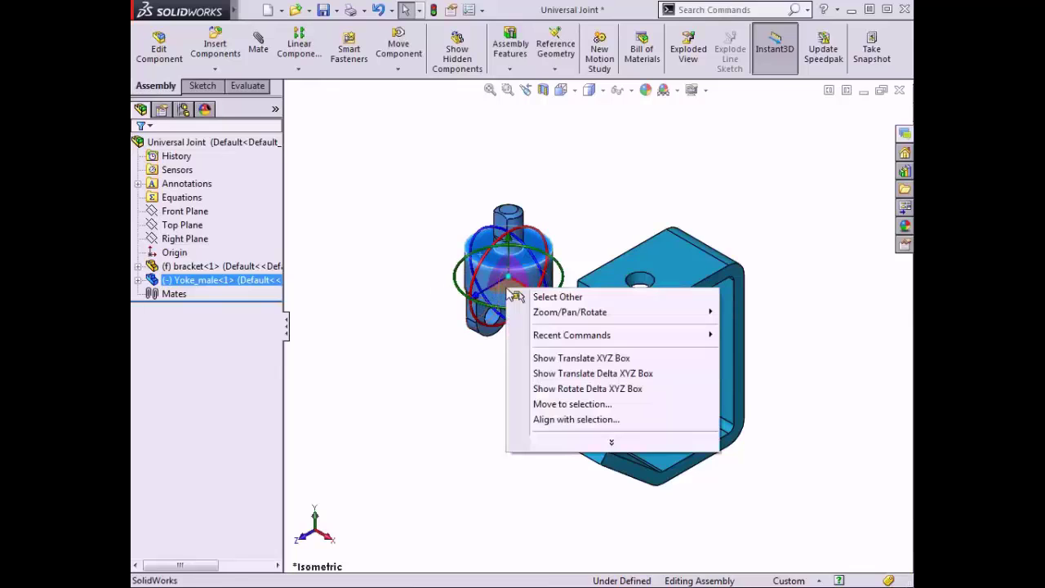
{"action": "left_click", "coordinate": [575, 361]}
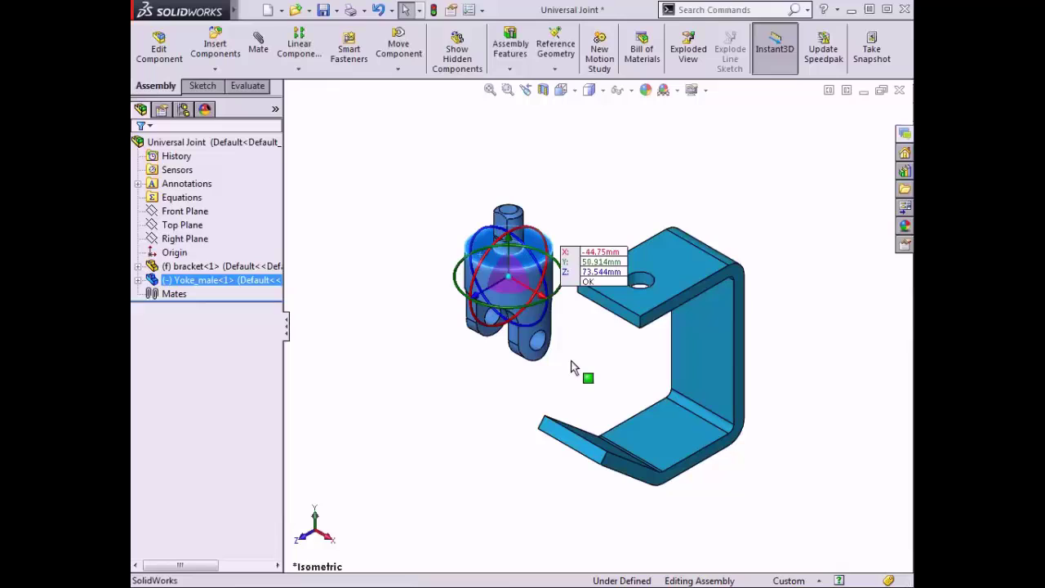
{"action": "right_click", "coordinate": [514, 290]}
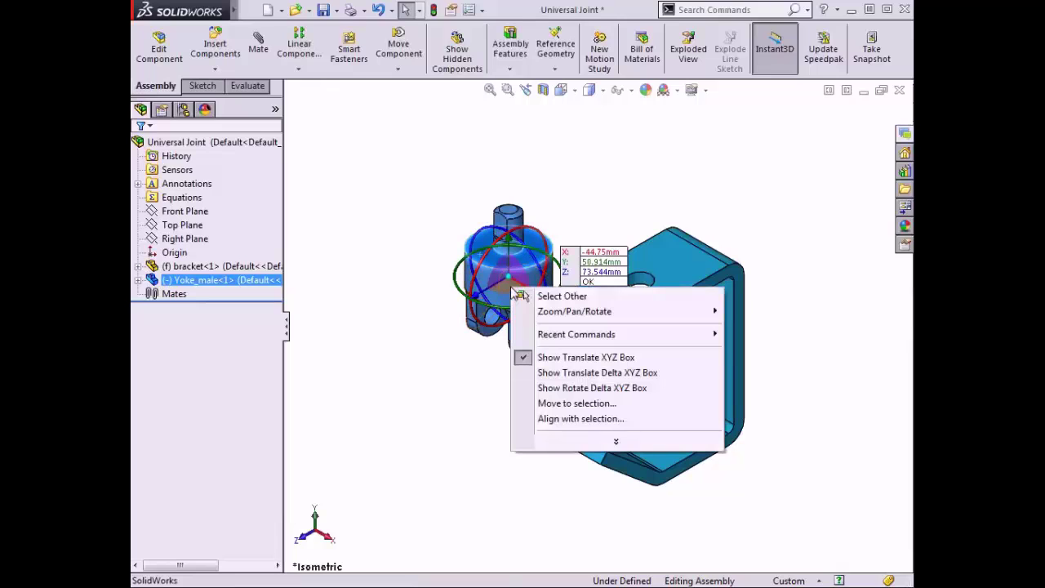
{"action": "left_click", "coordinate": [570, 374]}
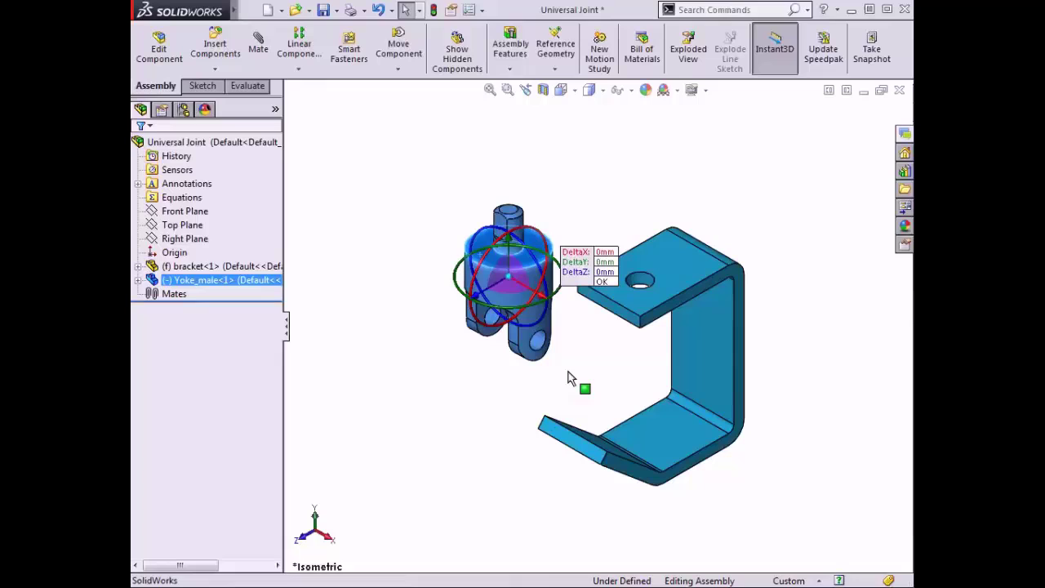
{"action": "right_click", "coordinate": [514, 290]}
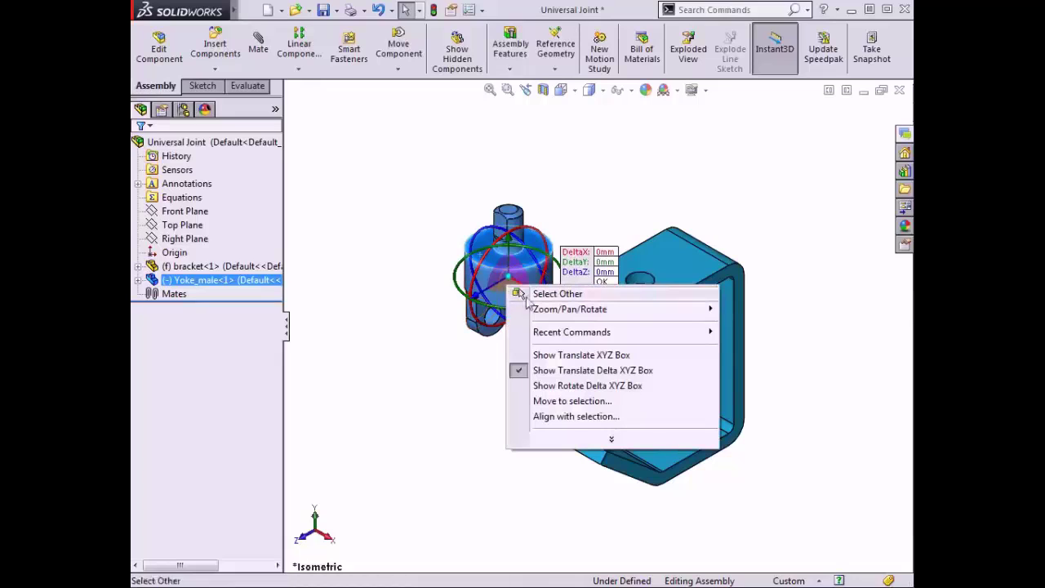
{"action": "left_click", "coordinate": [587, 386]}
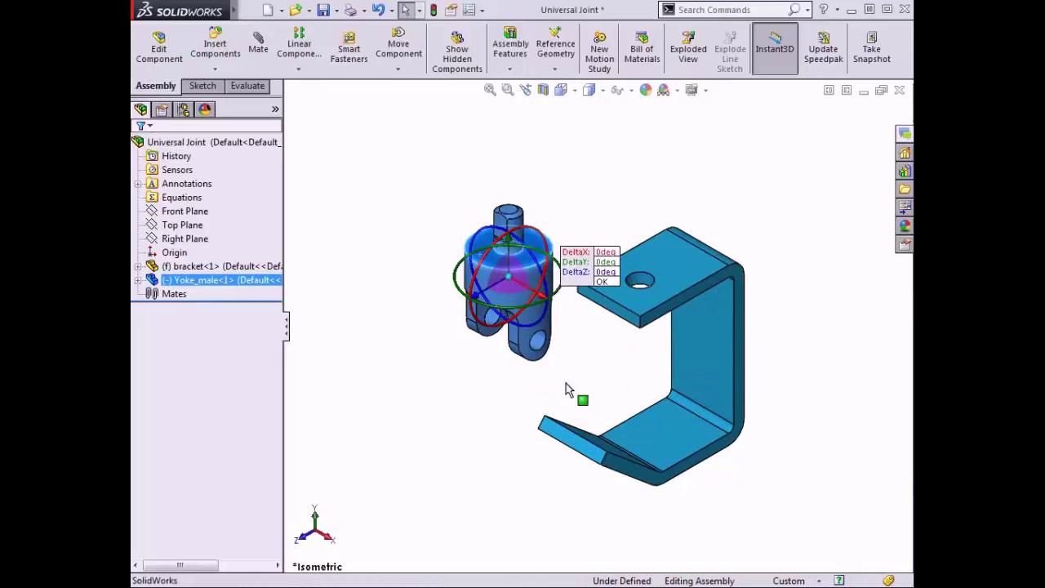
{"action": "right_click", "coordinate": [514, 290]}
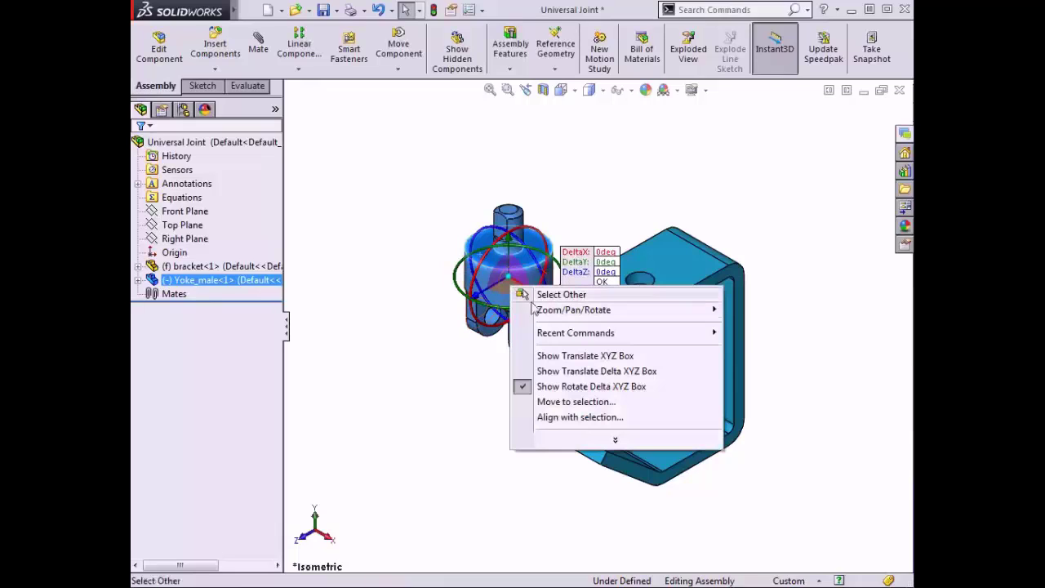
{"action": "left_click", "coordinate": [560, 389]}
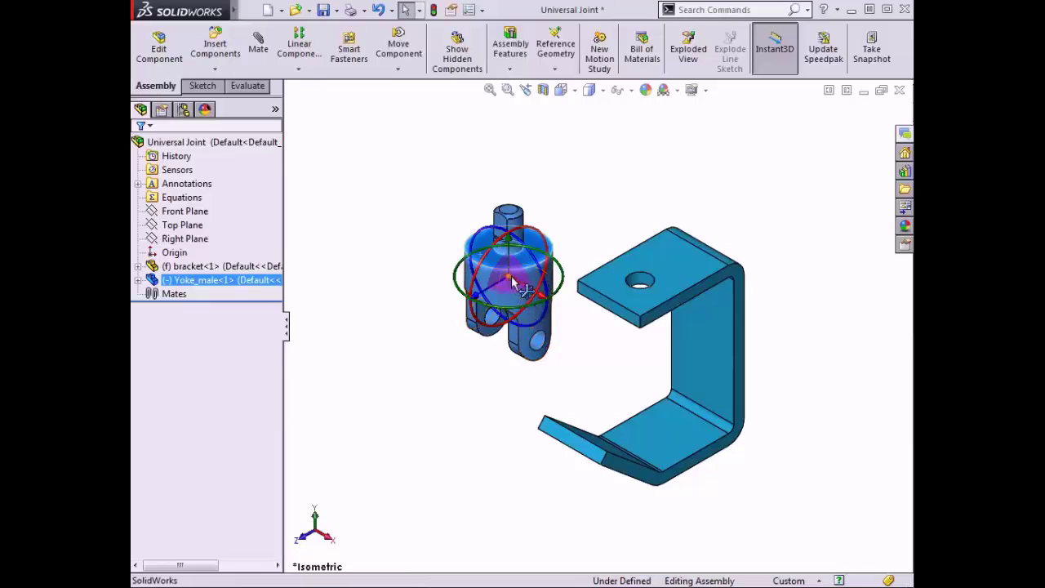
Detach the male yoke's move triad and align it to the yoke's round top face
{"action": "left_click_drag", "start_coordinate": [512, 282], "coordinate": [602, 197], "text": "alt"}
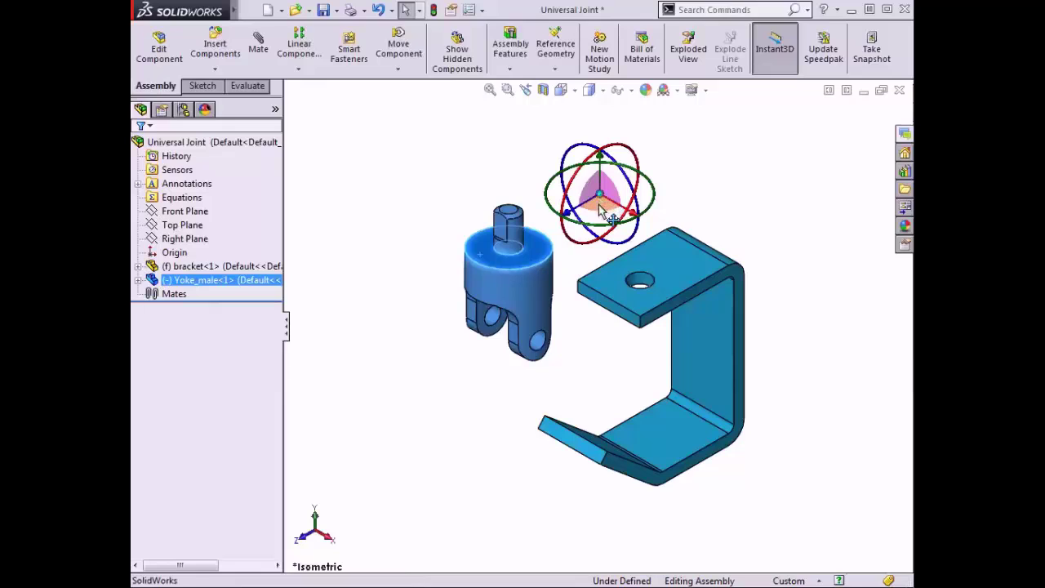
{"action": "right_click", "coordinate": [600, 211]}
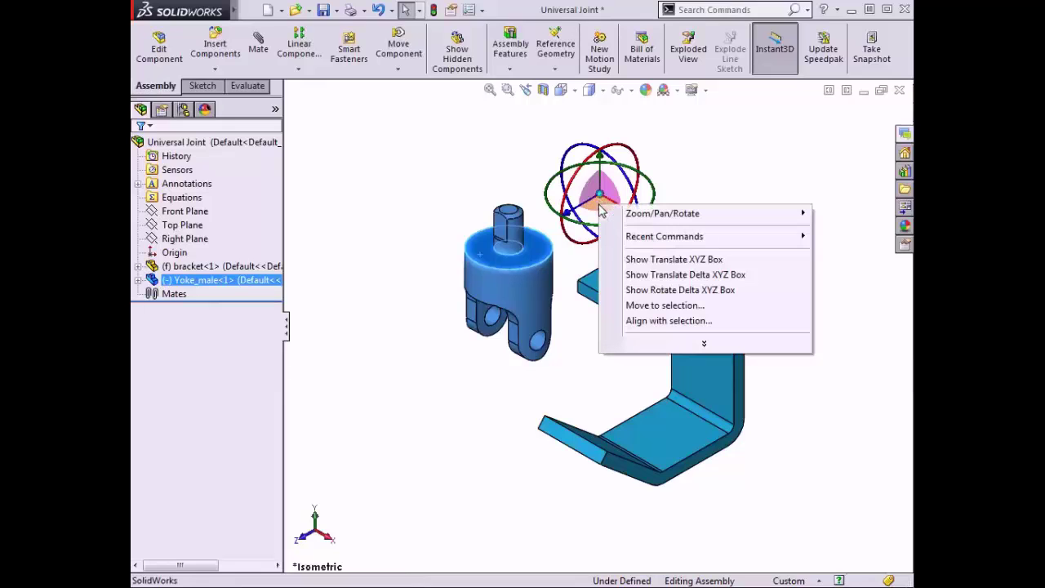
{"action": "left_click", "coordinate": [643, 324]}
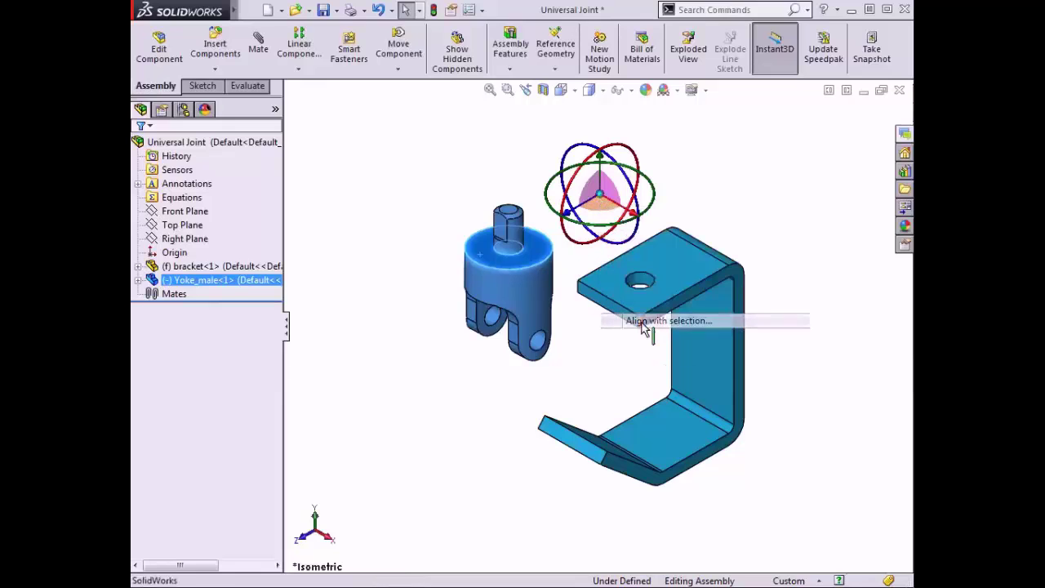
{"action": "left_click", "coordinate": [514, 235]}
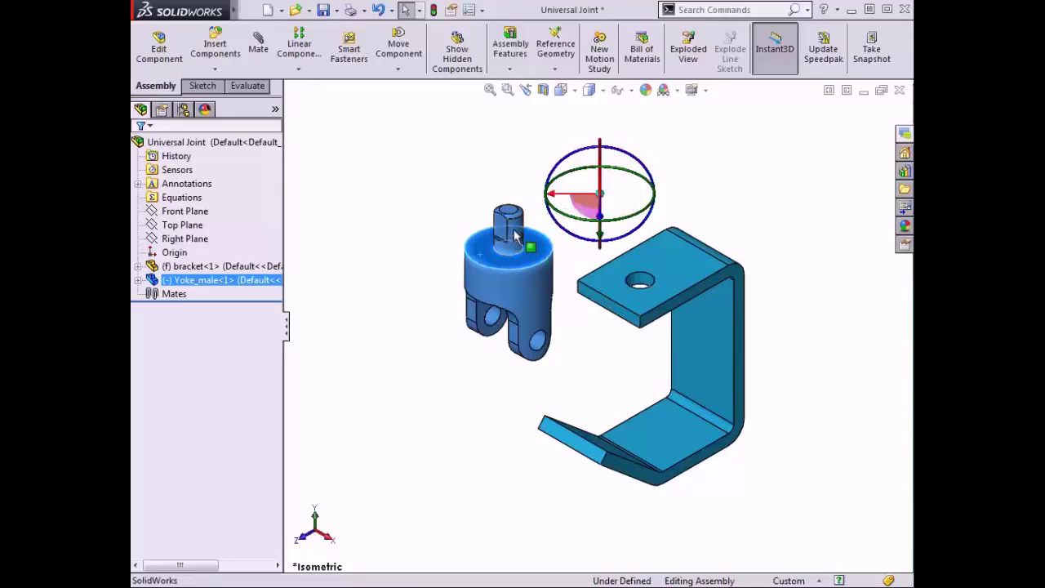
{"action": "right_click", "coordinate": [589, 210]}
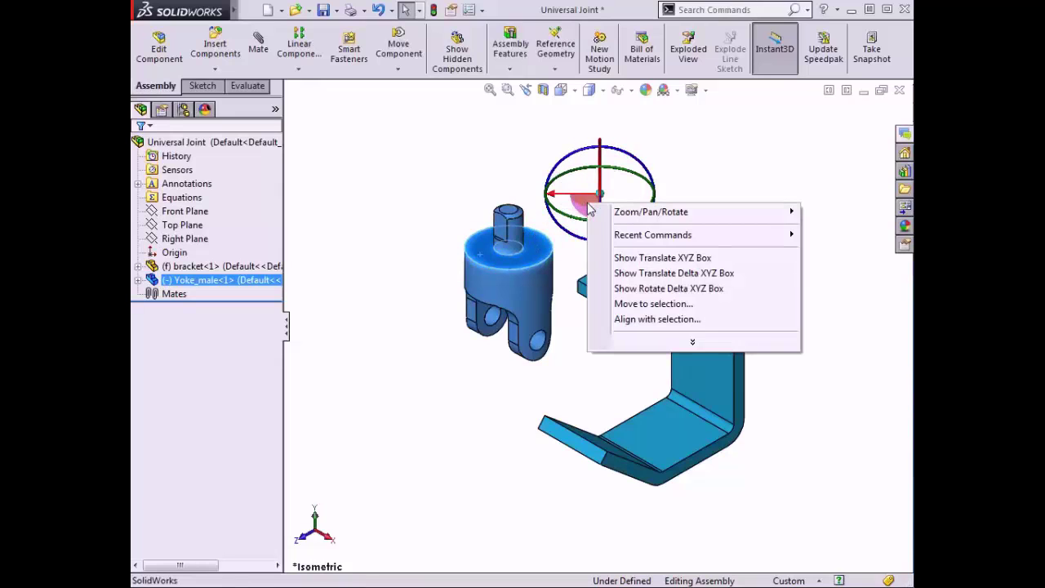
{"action": "left_click", "coordinate": [645, 303]}
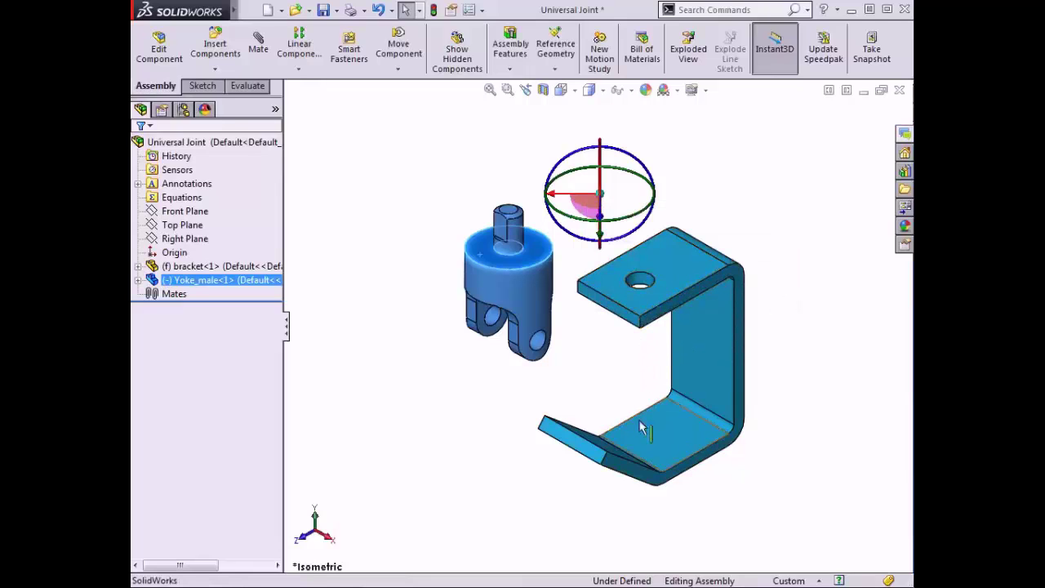
Snap the triad onto the bracket's bottom edge, then realign it to the component and assembly origins
{"action": "left_click", "coordinate": [625, 465]}
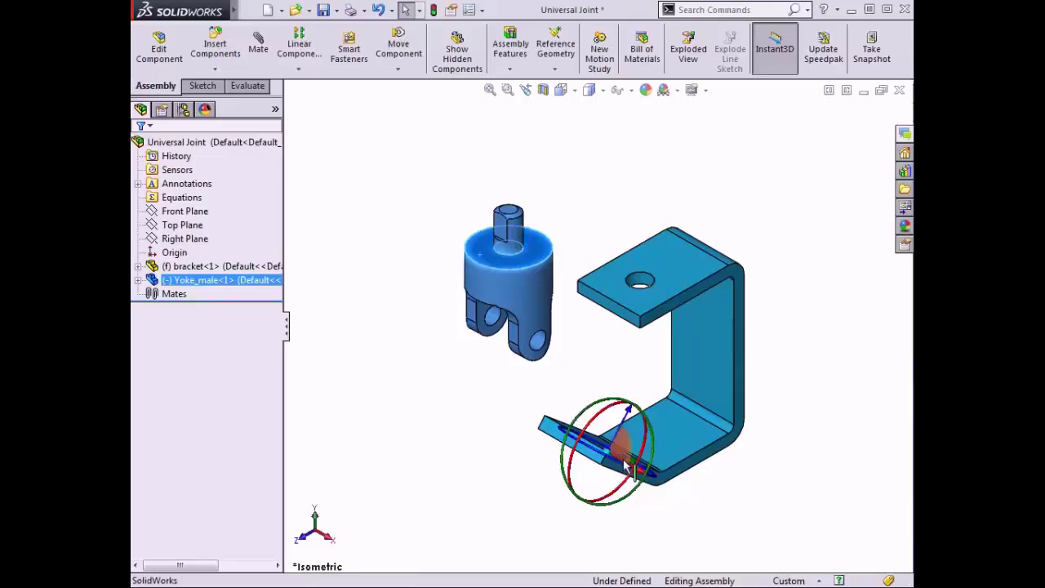
{"action": "middle_click_drag", "start_coordinate": [596, 384], "coordinate": [472, 283], "text": "ctrl"}
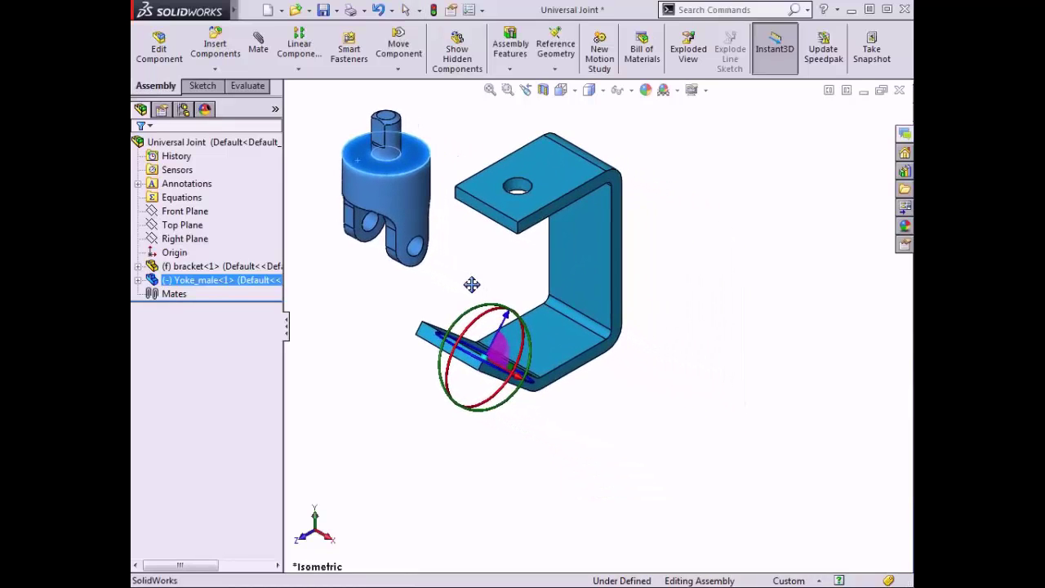
{"action": "right_click", "coordinate": [487, 361]}
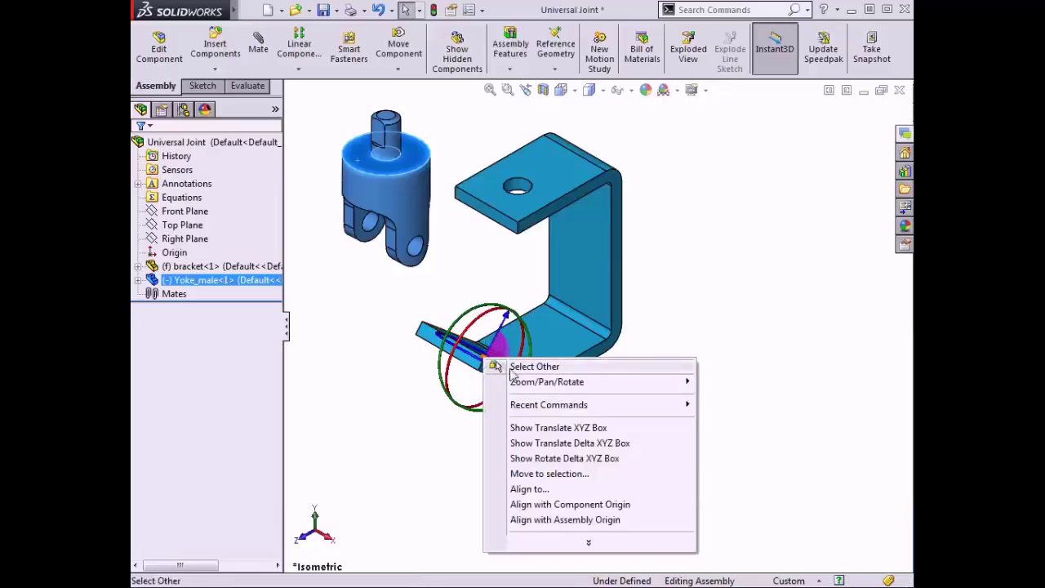
{"action": "left_click", "coordinate": [570, 505]}
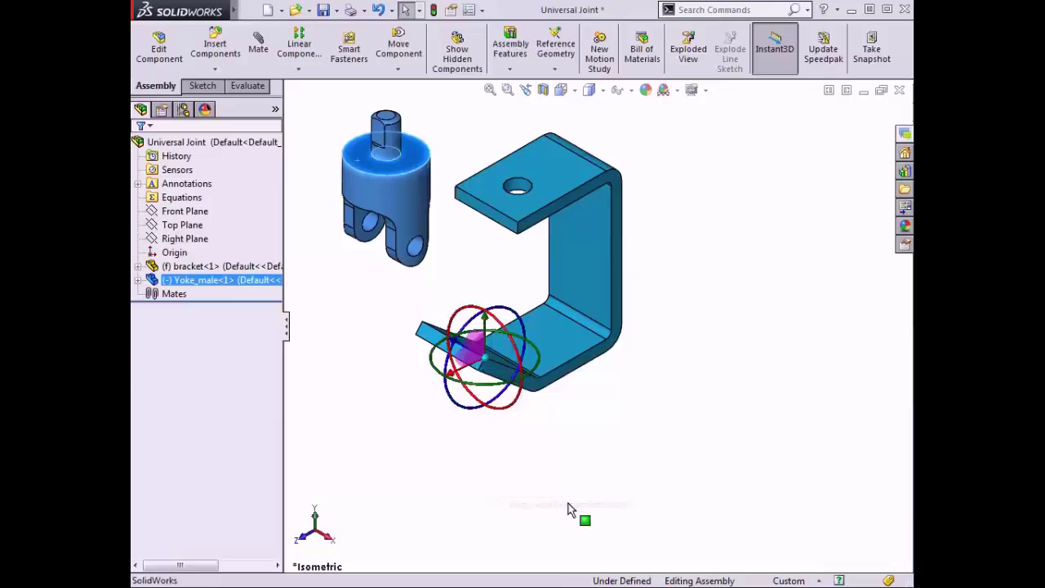
{"action": "right_click", "coordinate": [487, 362]}
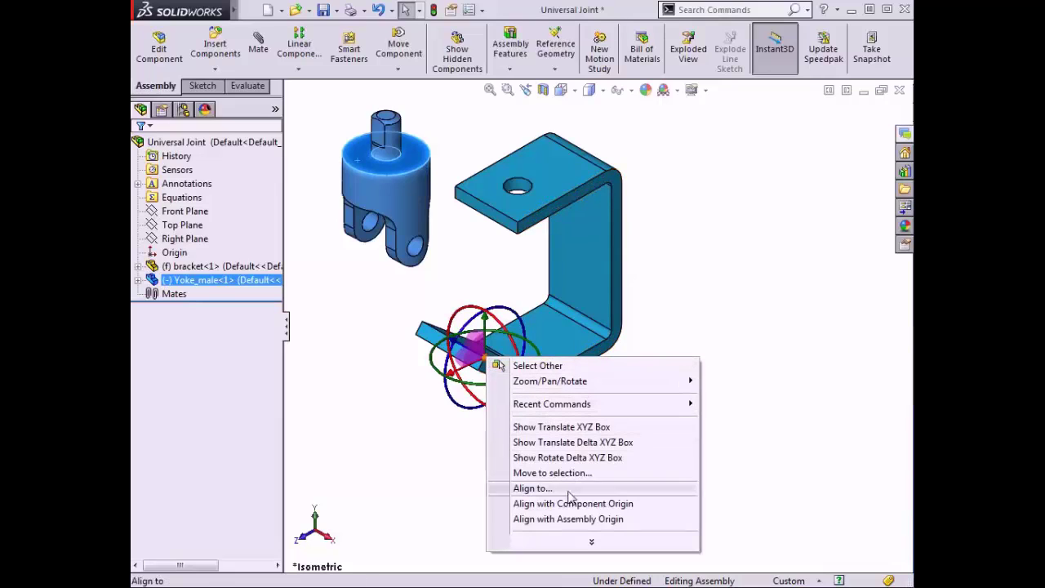
{"action": "left_click", "coordinate": [570, 520]}
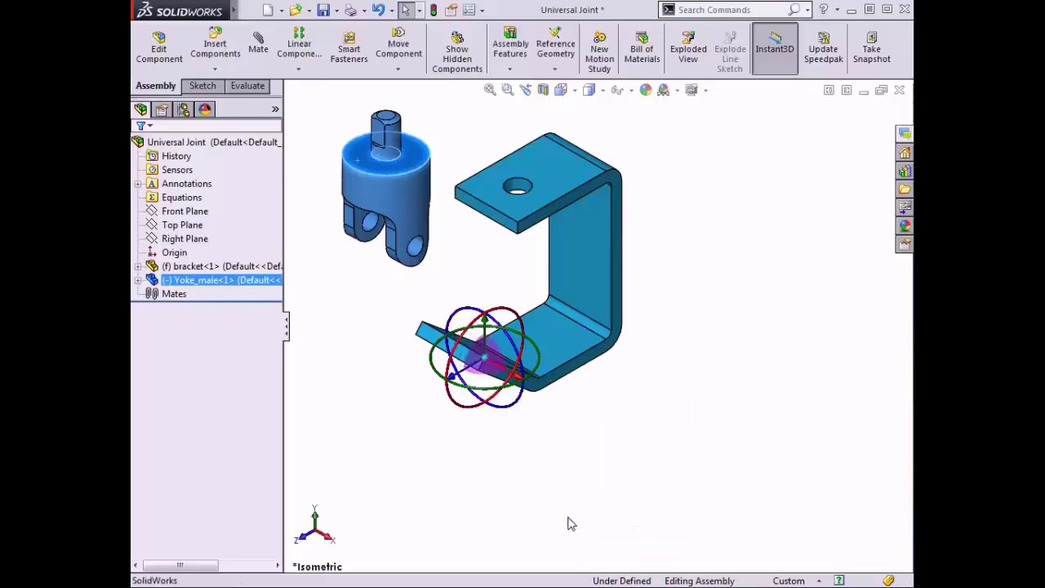
Deselect the yoke, zoom to fit both parts, and briefly reattach then dismiss the move triad
{"action": "left_click", "coordinate": [570, 523]}
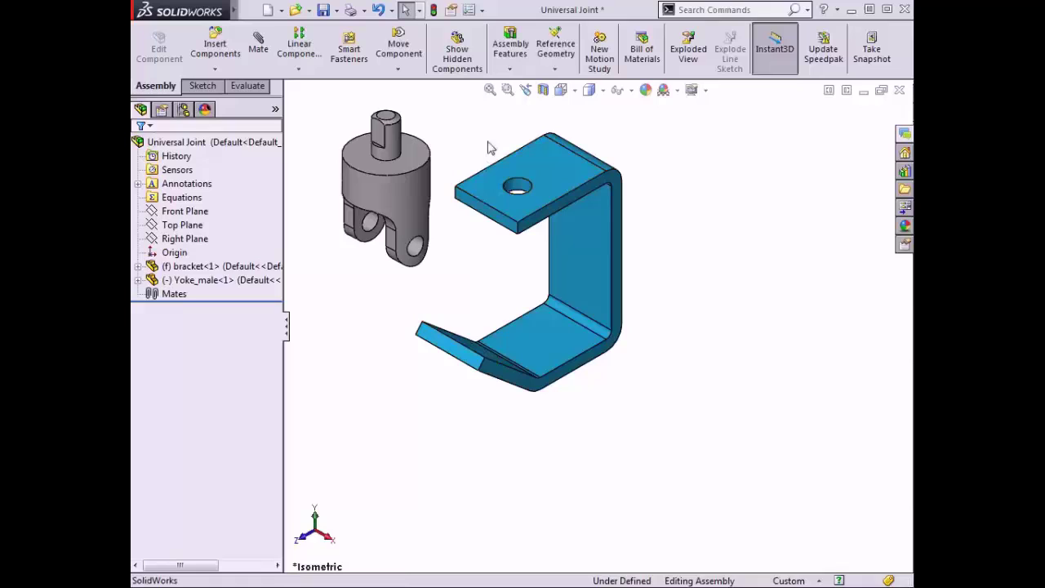
{"action": "left_click", "coordinate": [490, 90]}
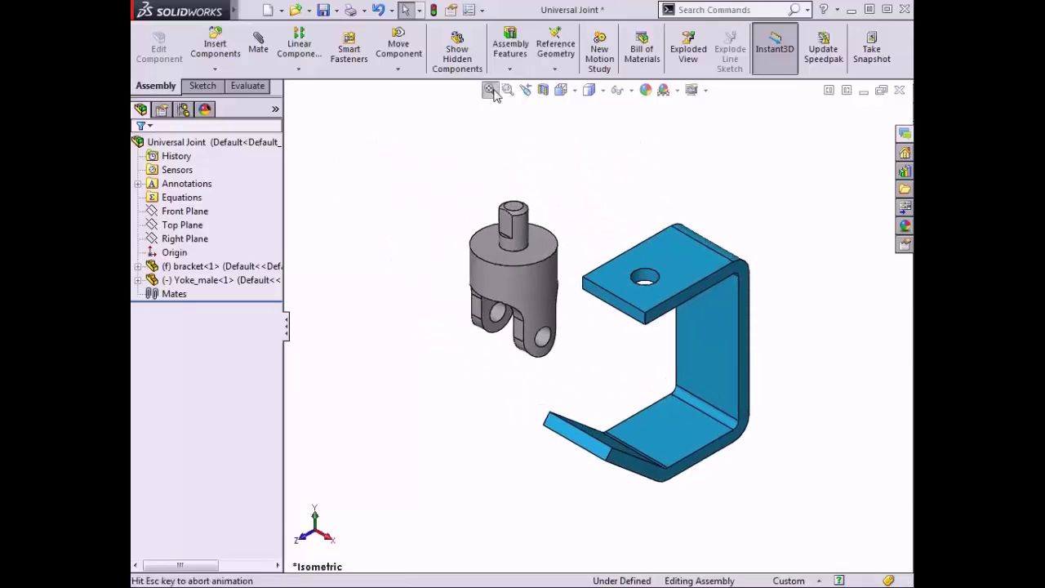
{"action": "right_click", "coordinate": [490, 261]}
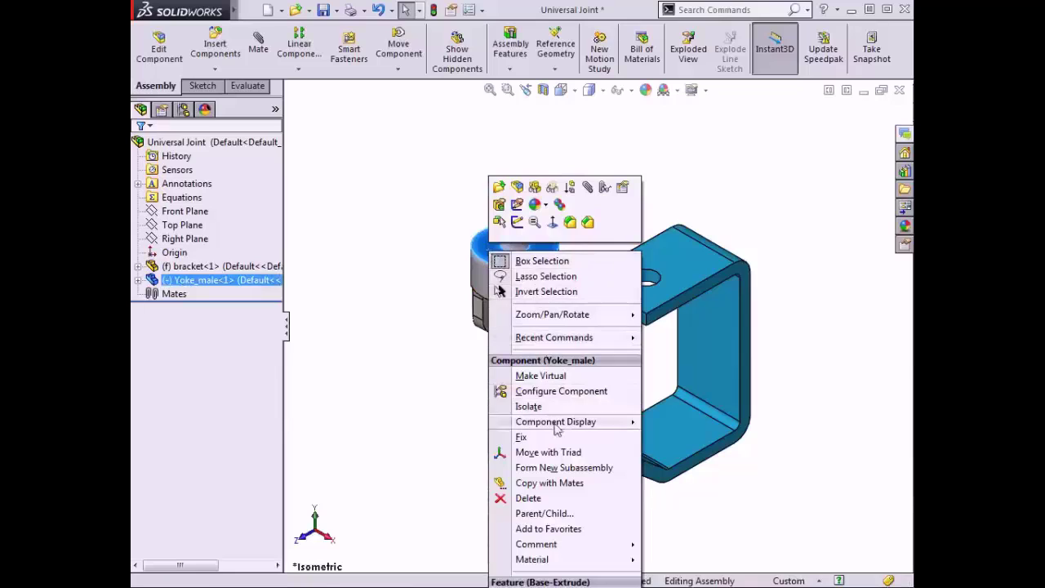
{"action": "left_click", "coordinate": [549, 451]}
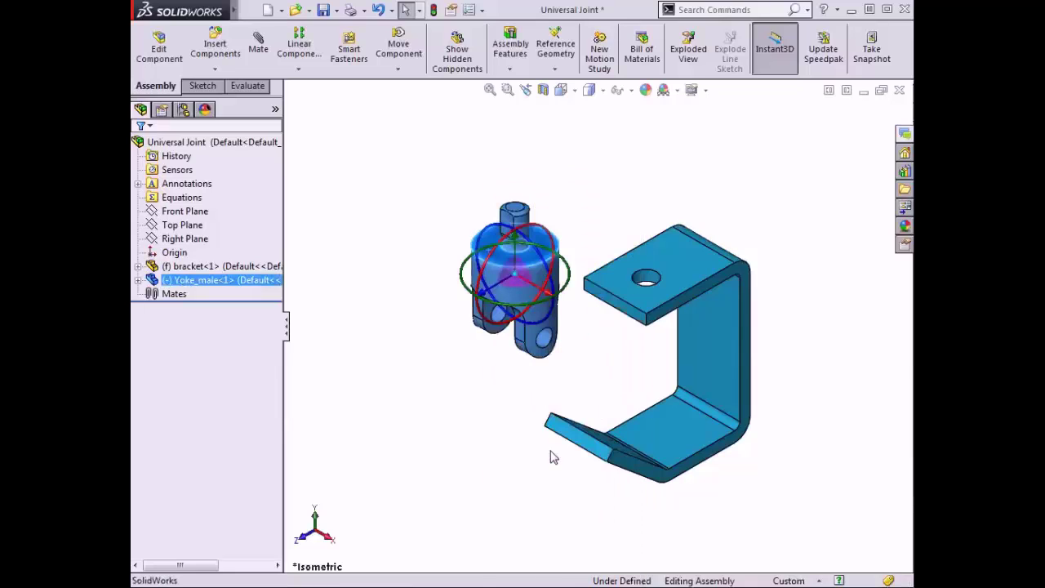
{"action": "left_click", "coordinate": [402, 357]}
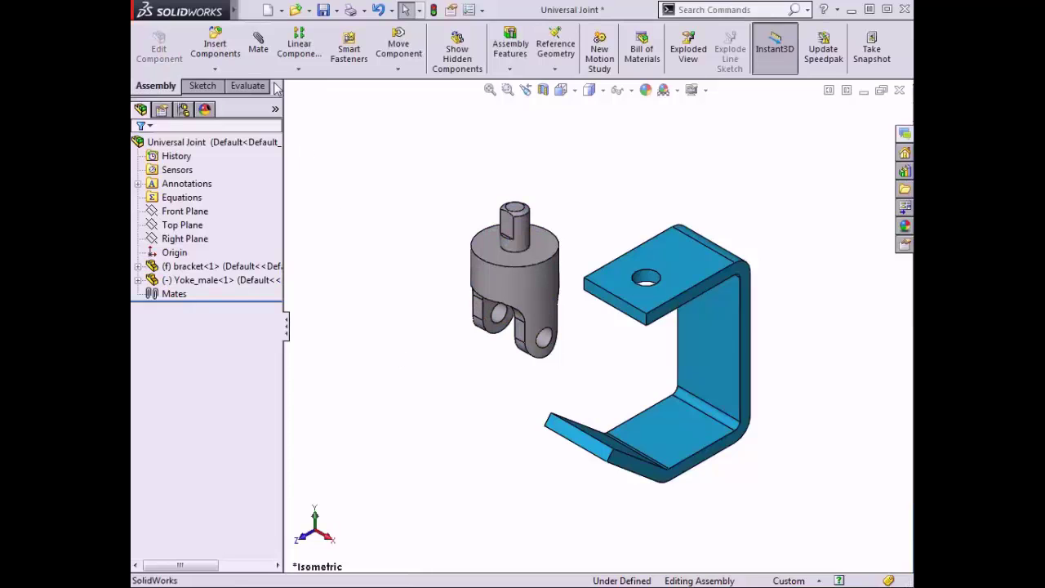
{"action": "mouse_move", "coordinate": [237, 10]}
{"action": "left_click", "coordinate": [306, 10]}
{"action": "mouse_move", "coordinate": [373, 9]}
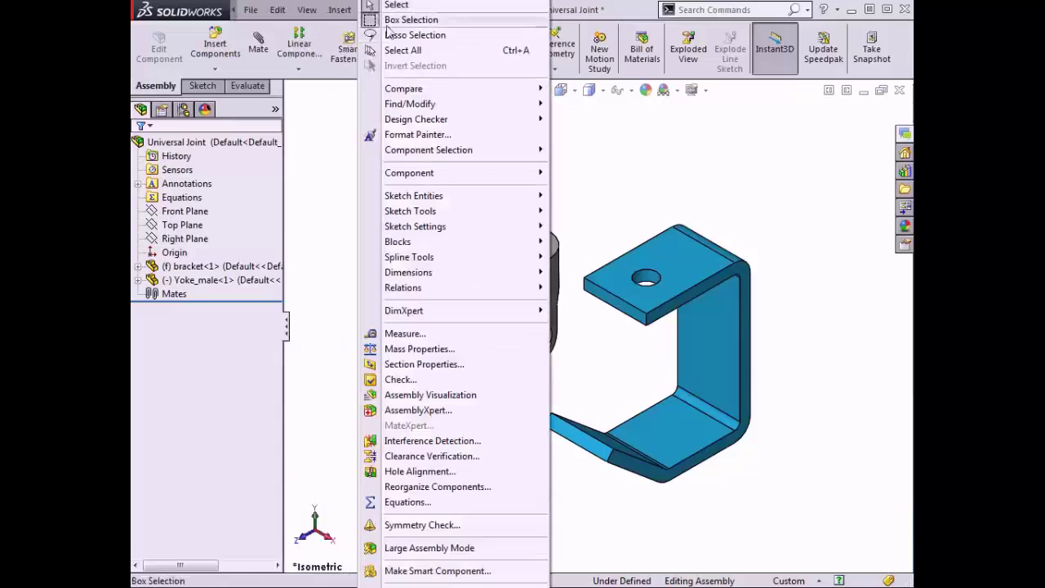
{"action": "mouse_move", "coordinate": [410, 174]}
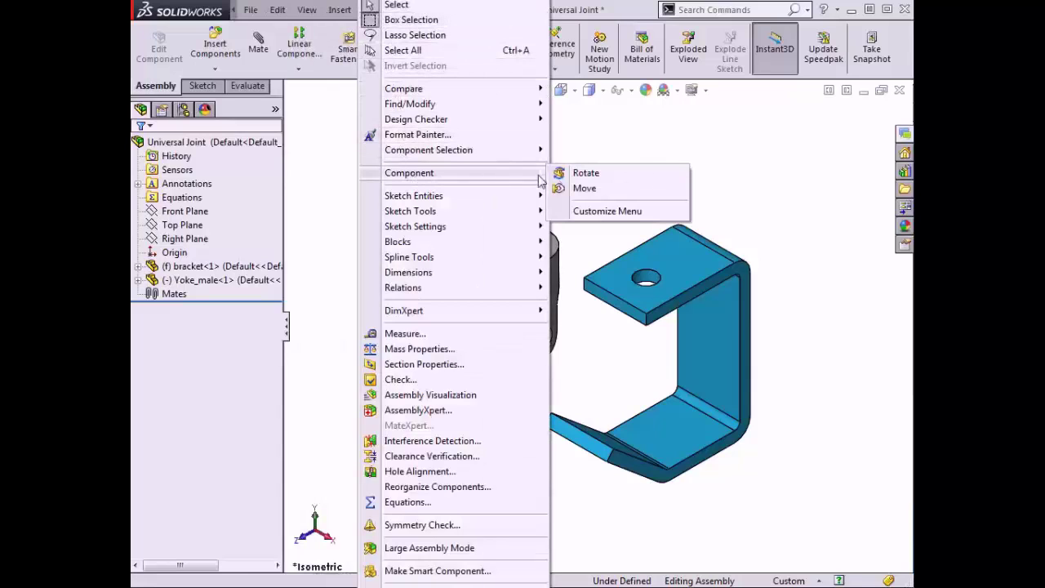
{"action": "left_click", "coordinate": [596, 192]}
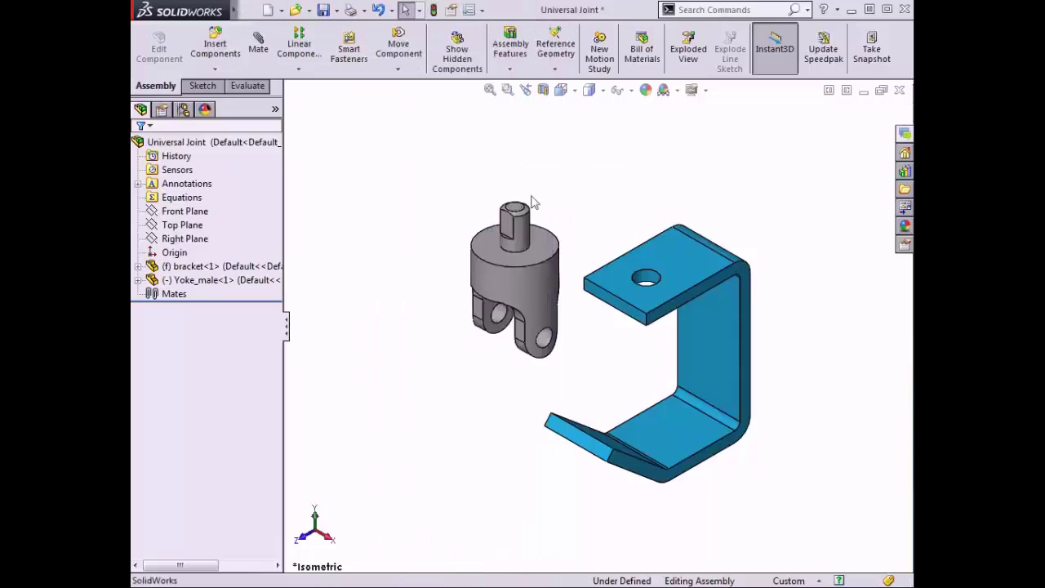
{"action": "right_click", "coordinate": [487, 247]}
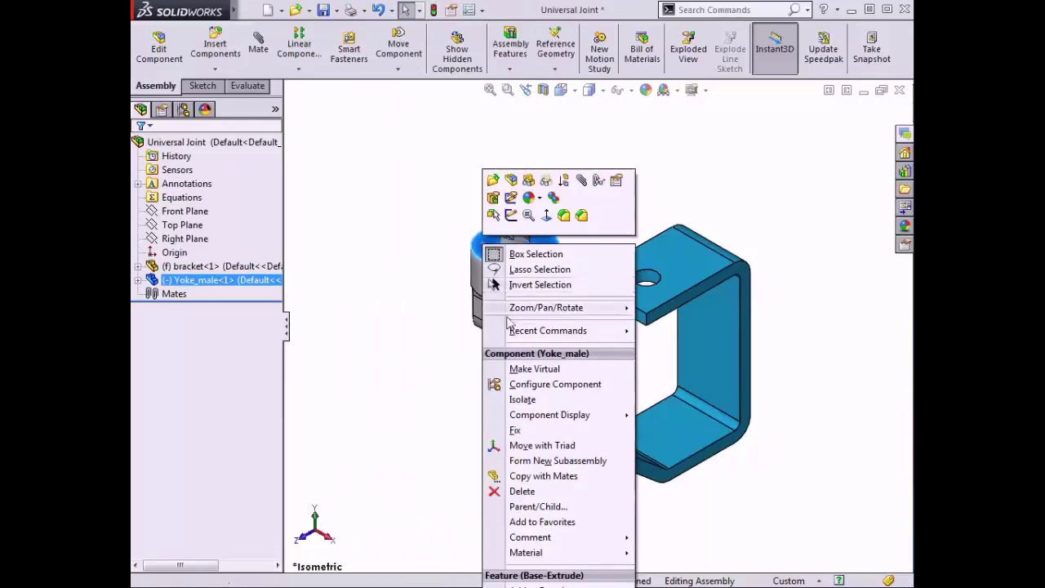
{"action": "mouse_move", "coordinate": [559, 586]}
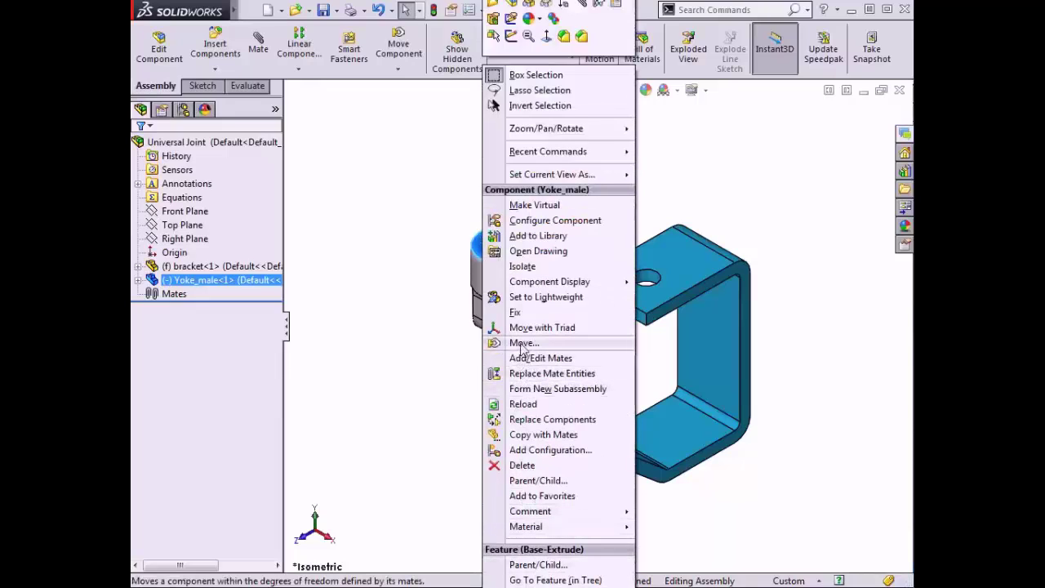
{"action": "left_click", "coordinate": [409, 332]}
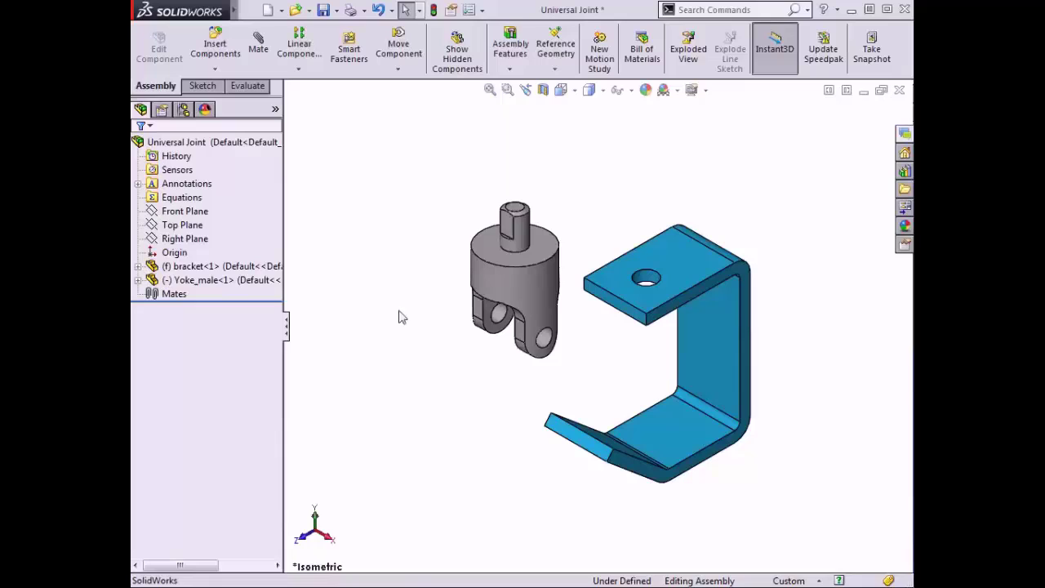
From the Move Component flyout, switch from Rotate Component back to moving and keep Free Drag
{"action": "left_click", "coordinate": [398, 68]}
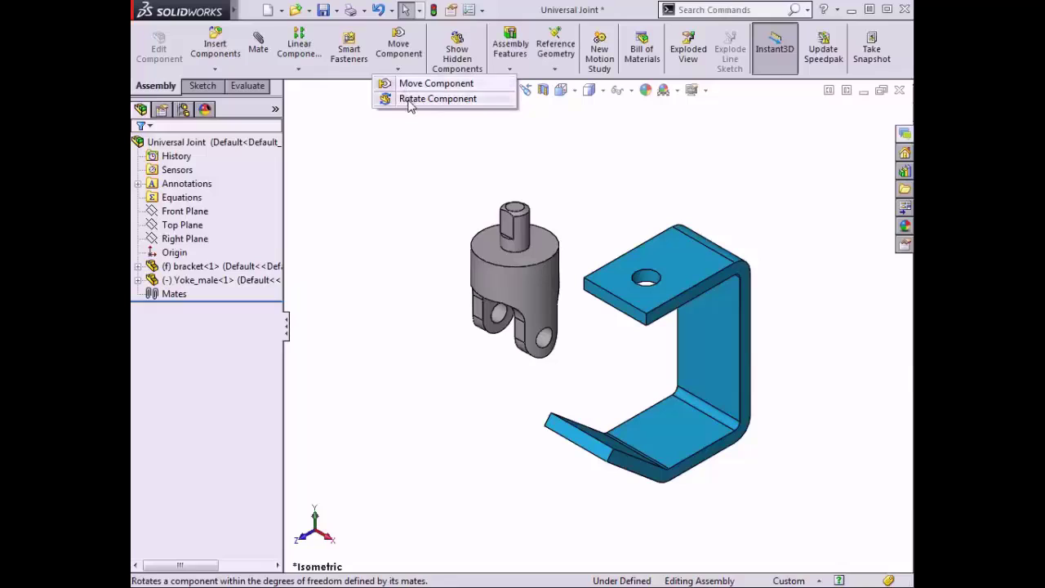
{"action": "left_click", "coordinate": [411, 99]}
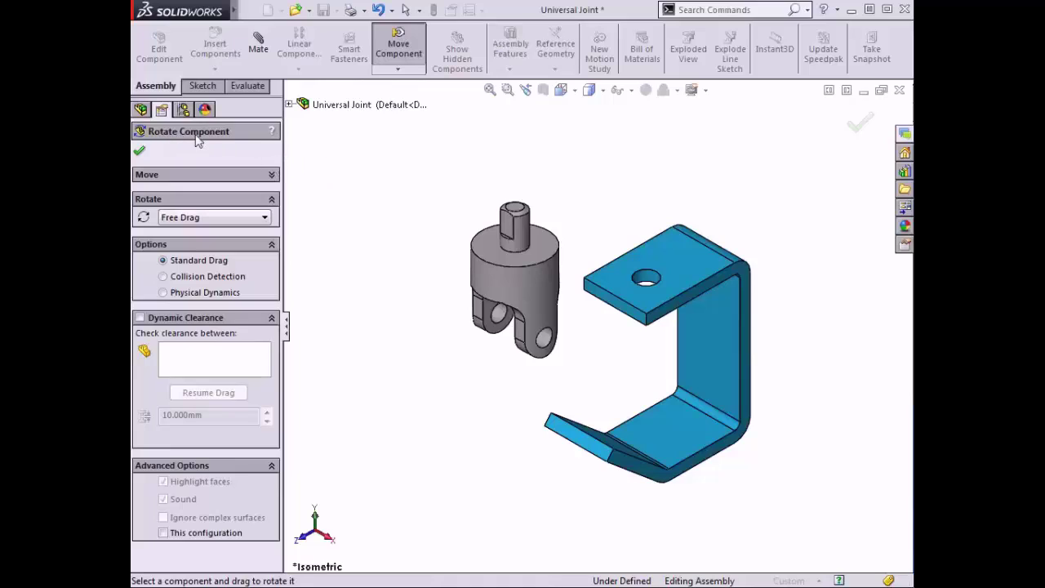
{"action": "left_click", "coordinate": [271, 174]}
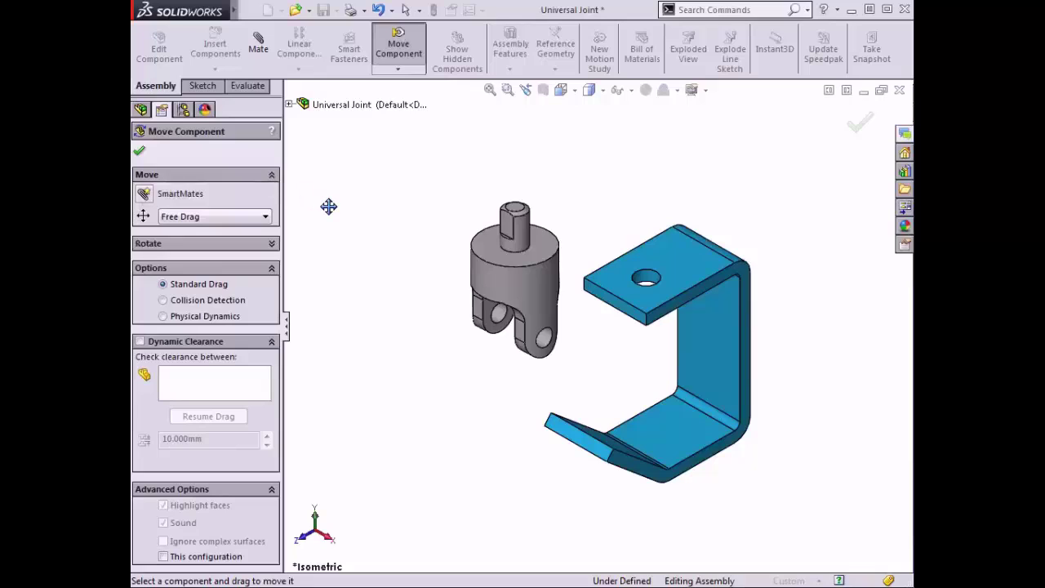
{"action": "left_click", "coordinate": [264, 216]}
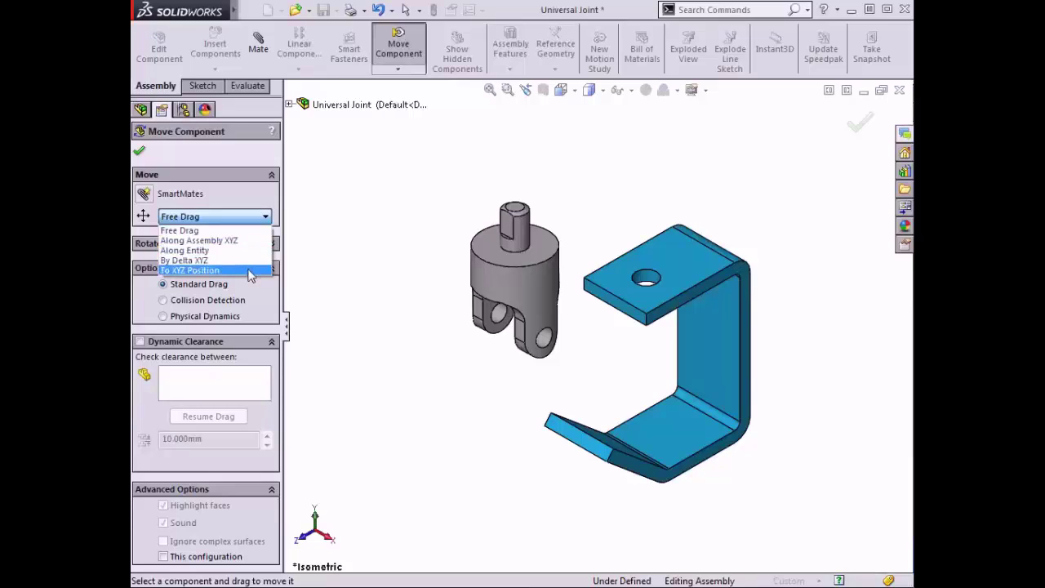
{"action": "left_click", "coordinate": [265, 218]}
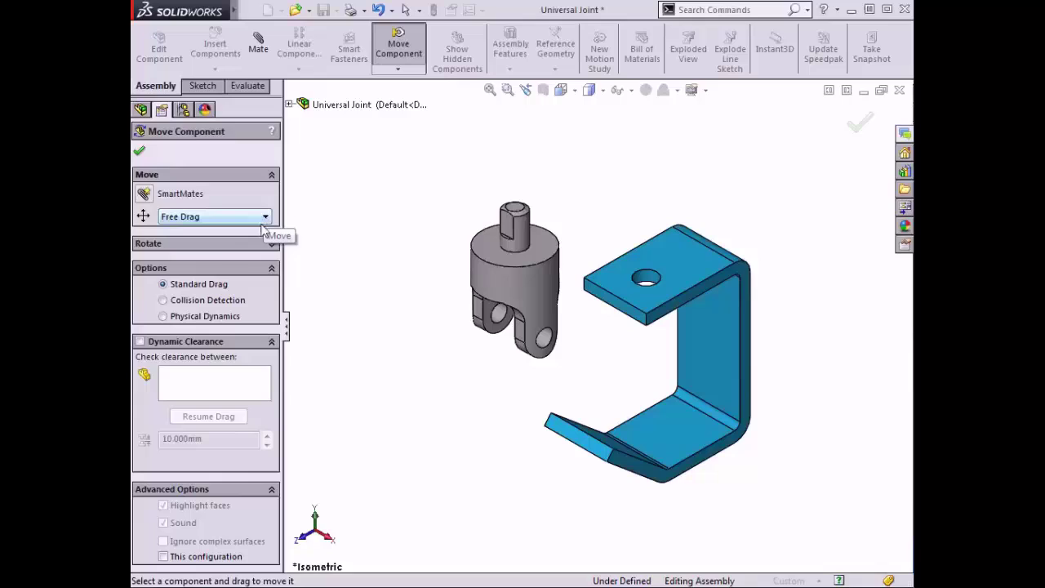
Push the yoke against the bracket with Collision Detection, then Physical Dynamics, and return to Standard Drag
{"action": "left_click", "coordinate": [164, 301]}
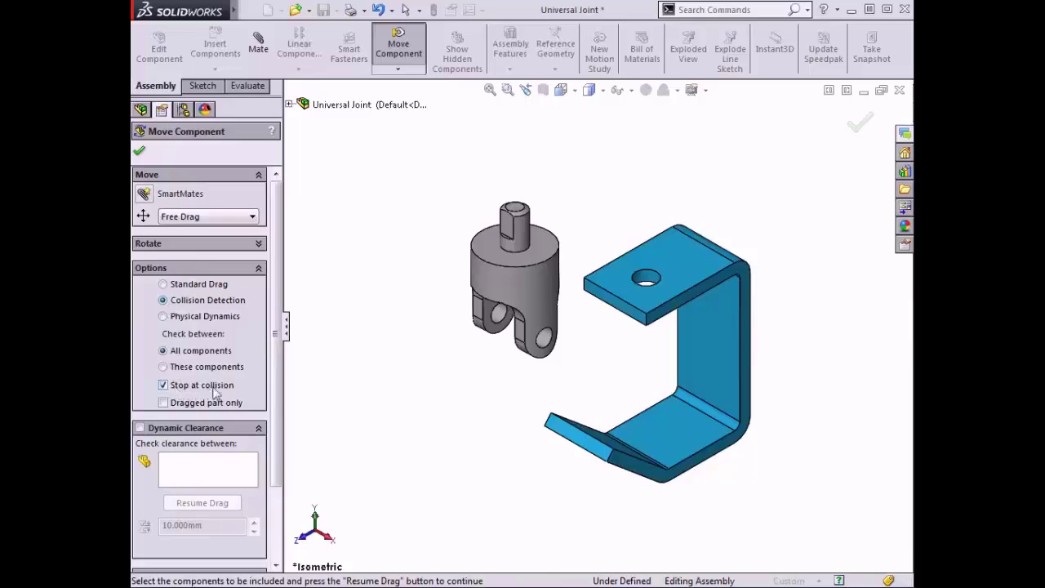
{"action": "mouse_move", "coordinate": [486, 292]}
{"action": "left_mouse_down"}
{"action": "mouse_move", "coordinate": [571, 275]}
{"action": "mouse_move", "coordinate": [521, 300]}
{"action": "mouse_move", "coordinate": [539, 334]}
{"action": "mouse_move", "coordinate": [522, 343]}
{"action": "mouse_move", "coordinate": [499, 283]}
{"action": "left_mouse_up"}
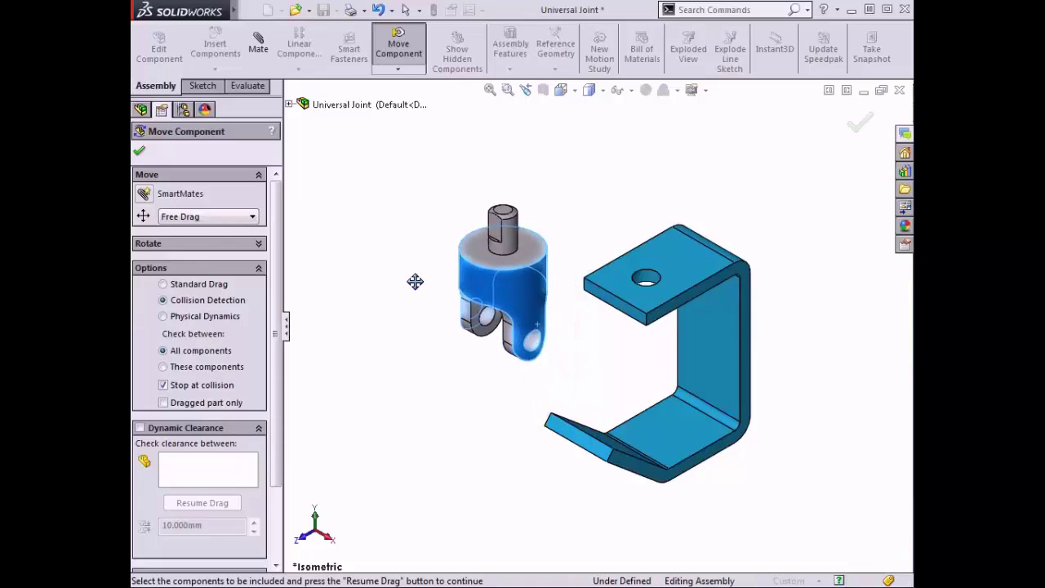
{"action": "left_click", "coordinate": [178, 318]}
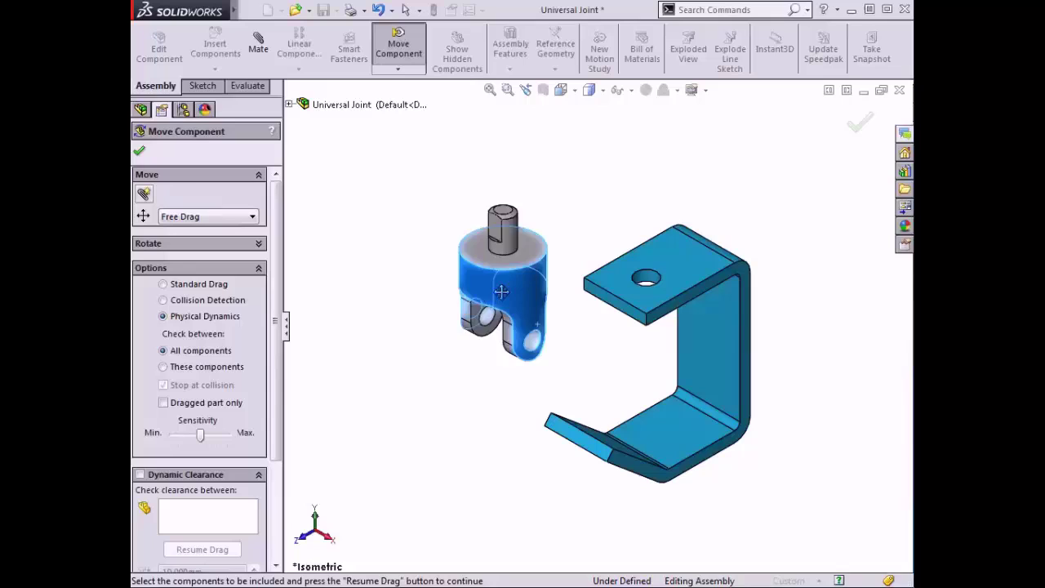
{"action": "left_click_drag", "start_coordinate": [499, 296], "coordinate": [520, 231]}
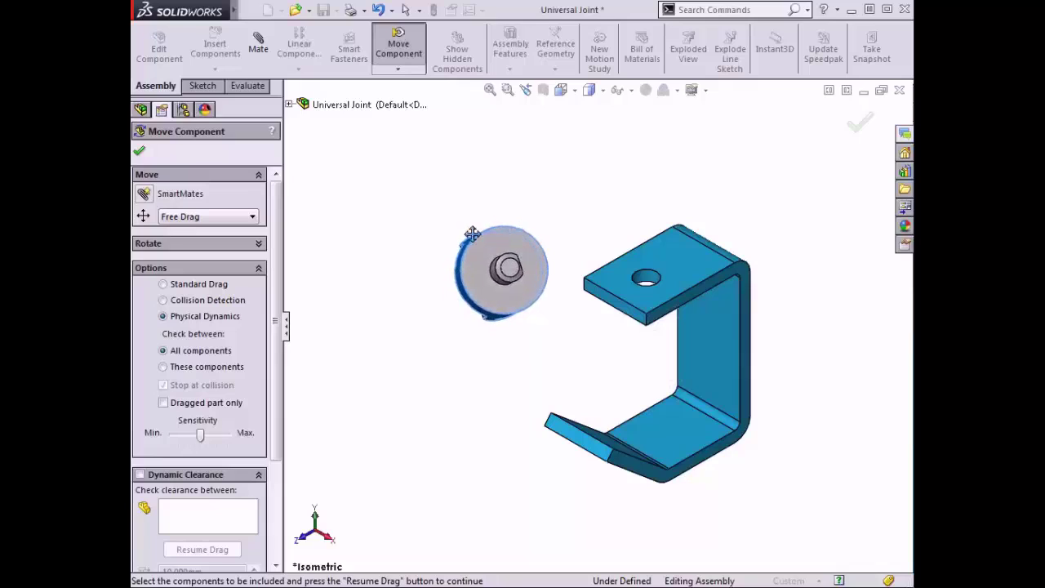
{"action": "left_click", "coordinate": [203, 289]}
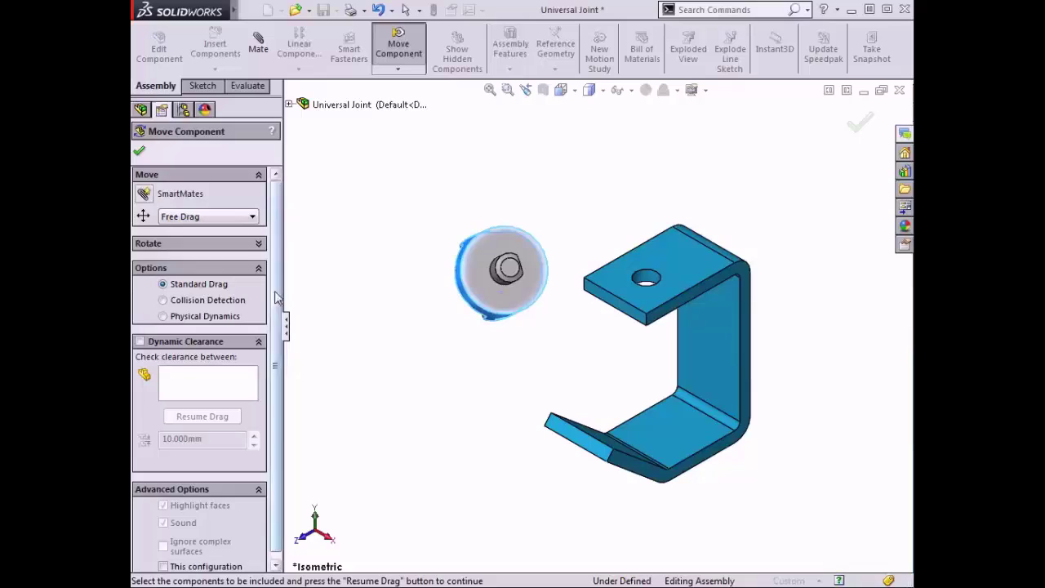
{"action": "scroll", "coordinate": [275, 314], "scroll_direction": "down", "scroll_amount": 1}
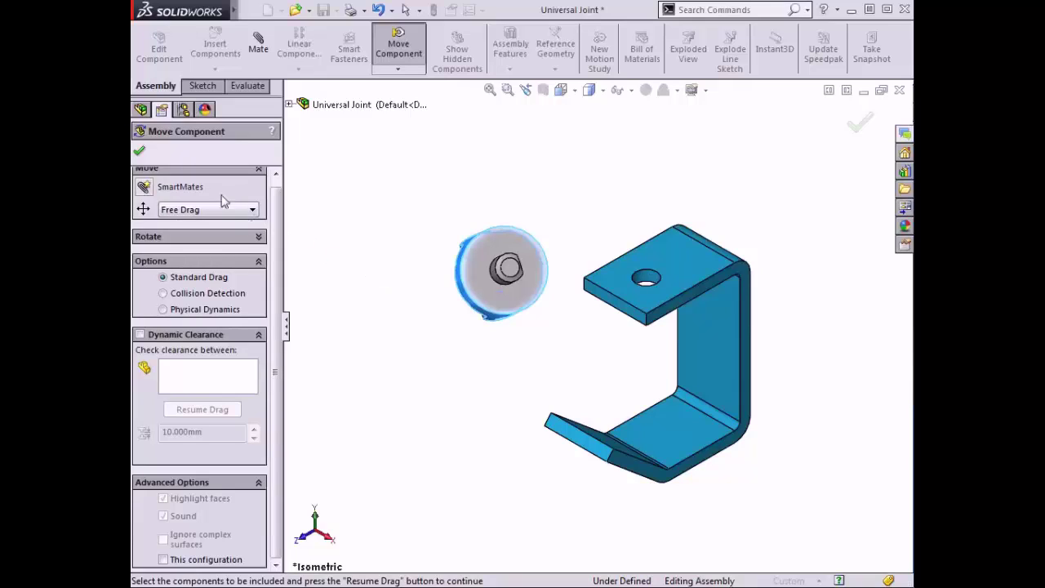
Close Move Component, swing the red crank knob to turn the joint, then end the command
{"action": "left_click", "coordinate": [142, 152]}
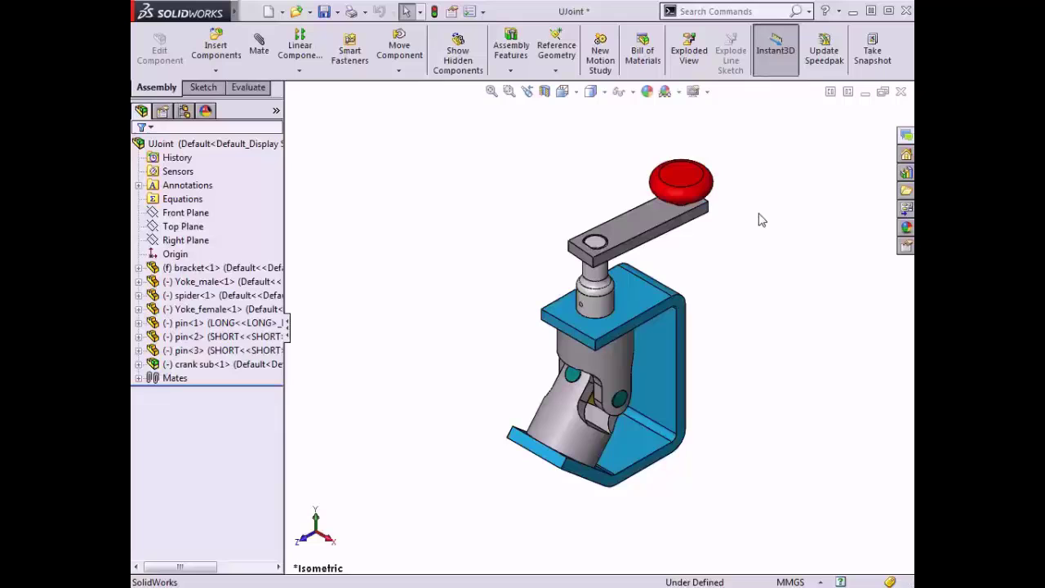
{"action": "left_click", "coordinate": [704, 192]}
{"action": "mouse_move", "coordinate": [705, 192]}
{"action": "left_mouse_down"}
{"action": "mouse_move", "coordinate": [675, 173]}
{"action": "mouse_move", "coordinate": [553, 168]}
{"action": "mouse_move", "coordinate": [512, 210]}
{"action": "mouse_move", "coordinate": [531, 258]}
{"action": "mouse_move", "coordinate": [627, 290]}
{"action": "mouse_move", "coordinate": [710, 227]}
{"action": "mouse_move", "coordinate": [704, 195]}
{"action": "left_mouse_up"}
{"action": "left_click", "coordinate": [549, 170]}
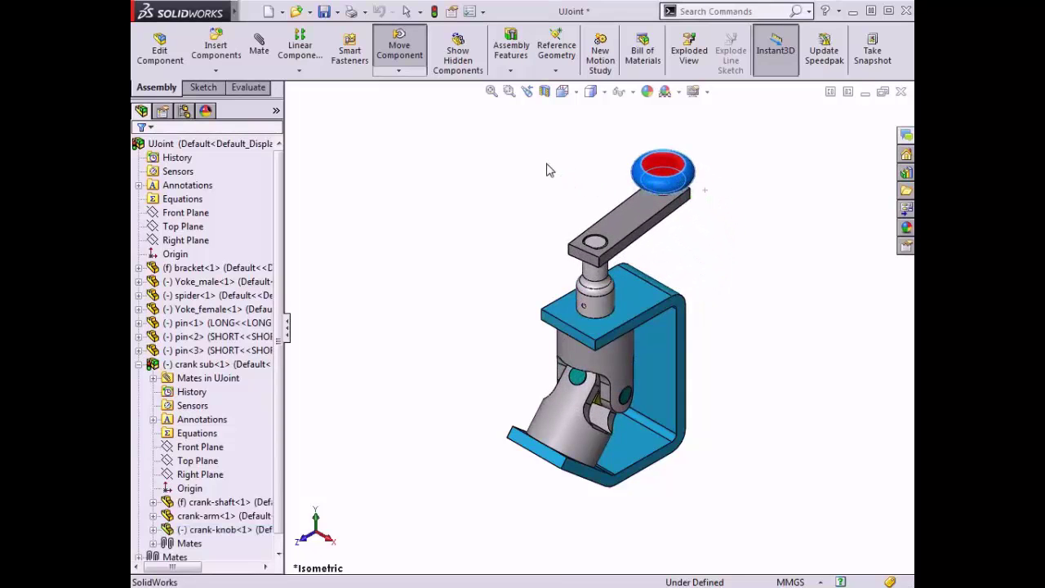
{"action": "key", "text": "Escape"}
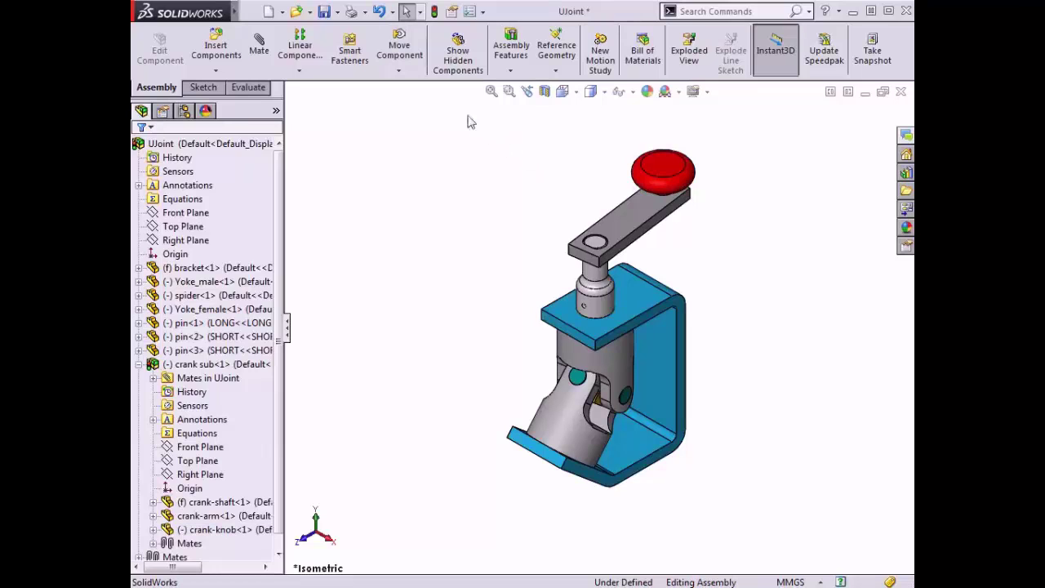
In Move Component, limit collision detection to Yoke_male-1 and Yoke_female-1, then resume dragging
{"action": "left_click", "coordinate": [400, 50]}
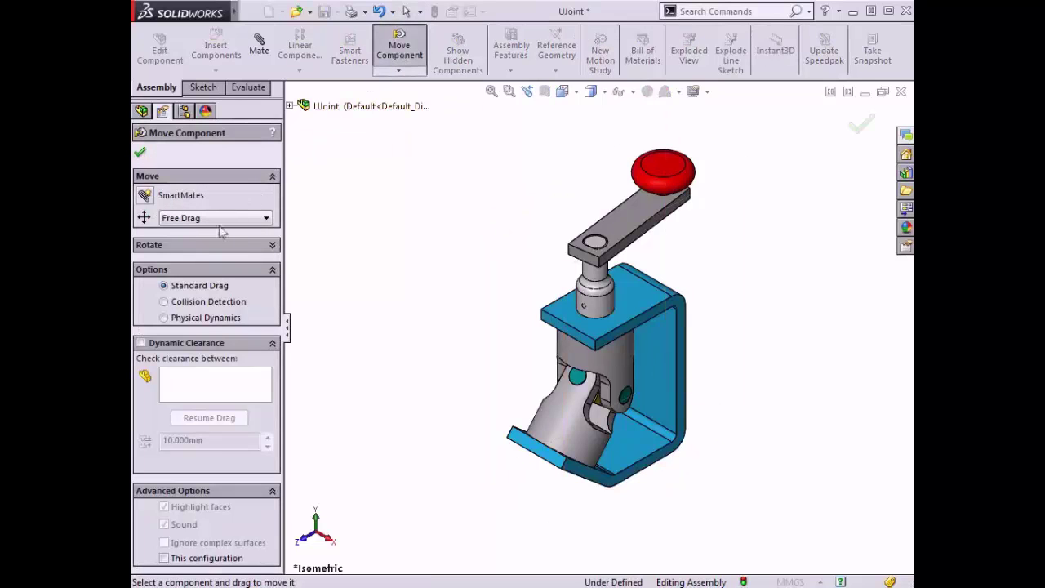
{"action": "left_click", "coordinate": [163, 302]}
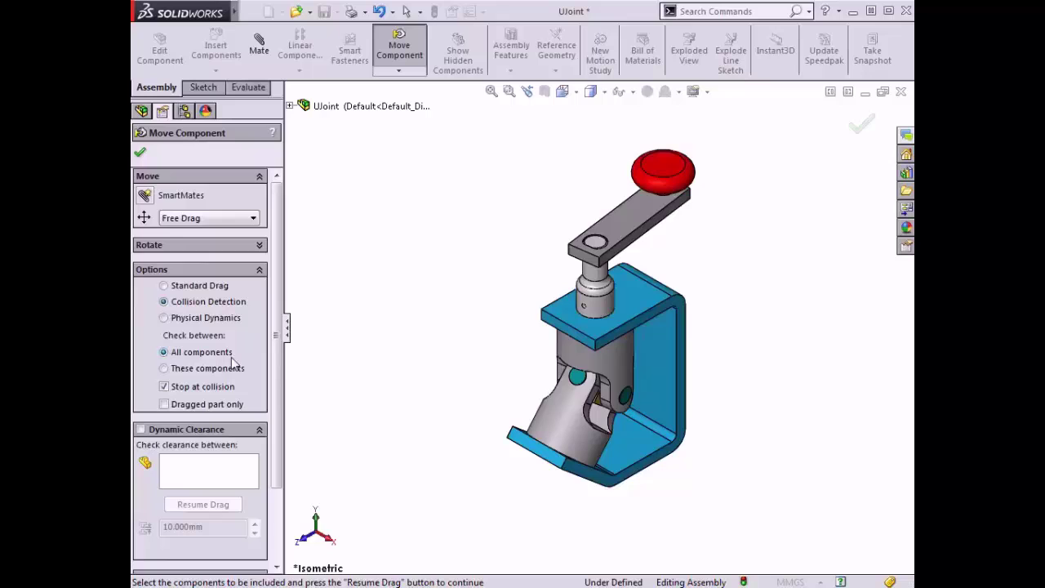
{"action": "left_click", "coordinate": [164, 369]}
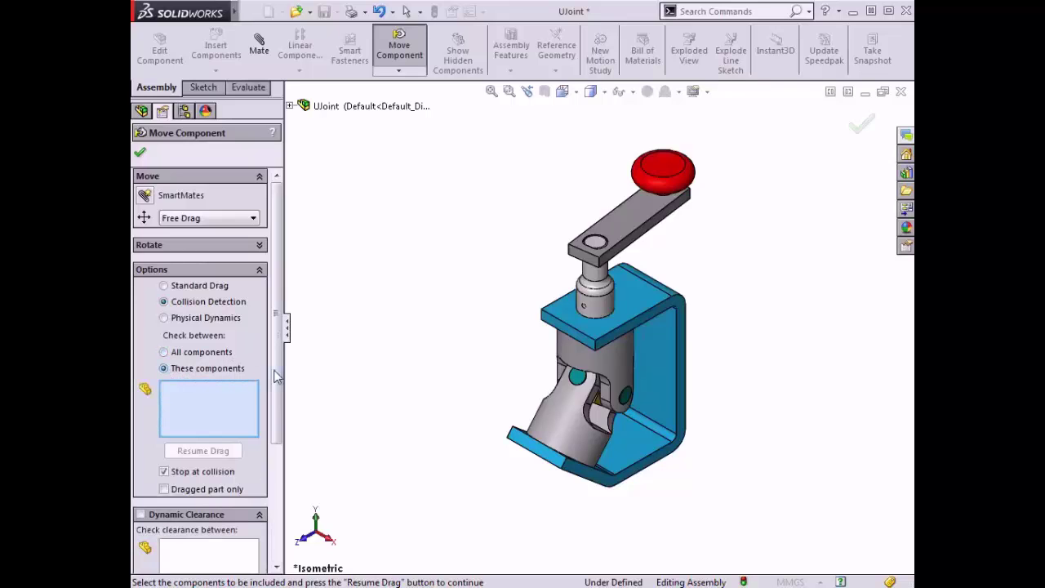
{"action": "left_click_drag", "start_coordinate": [278, 375], "coordinate": [278, 417]}
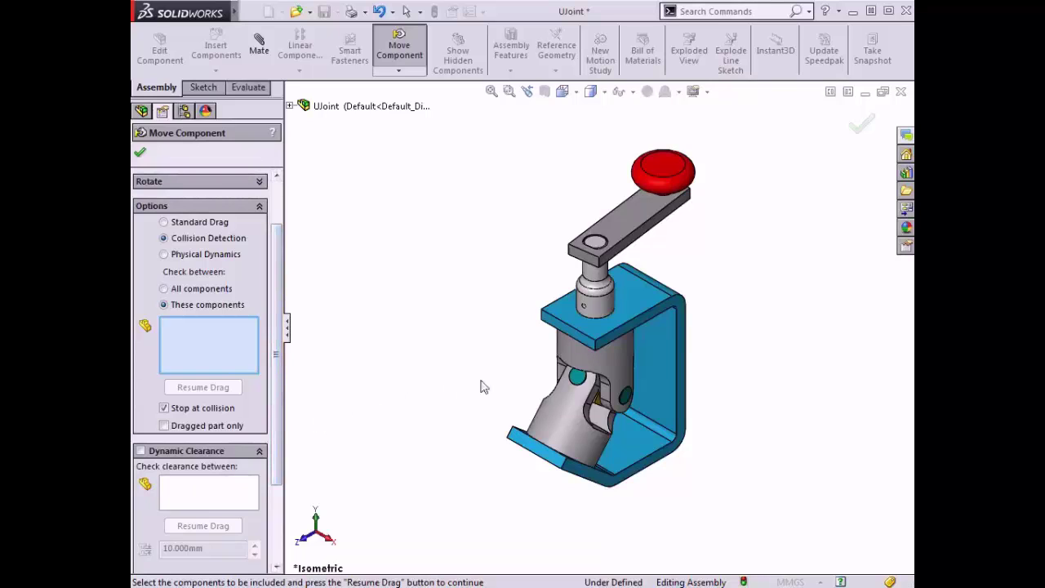
{"action": "left_click", "coordinate": [582, 361]}
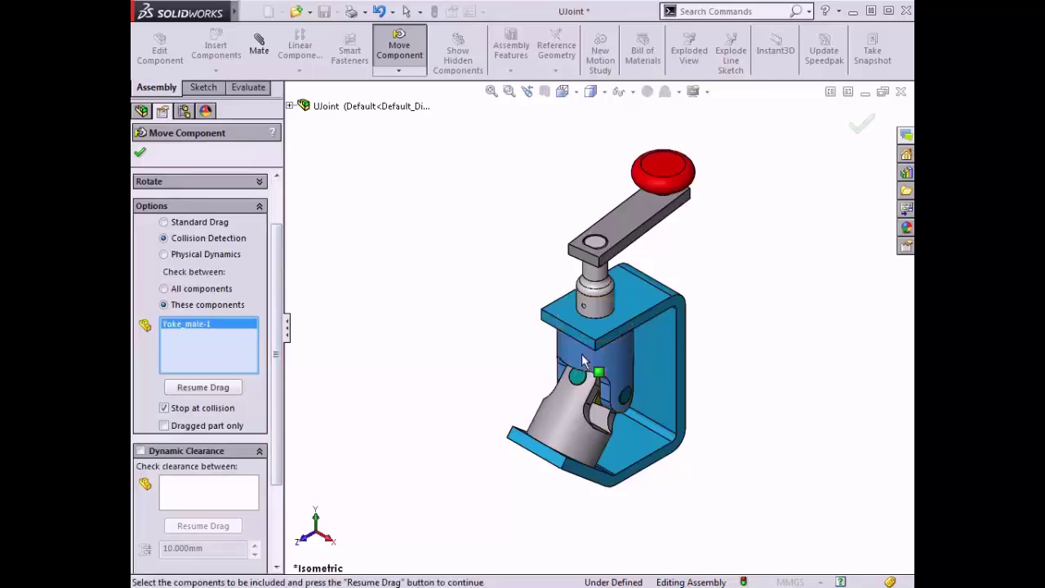
{"action": "left_click", "coordinate": [567, 419]}
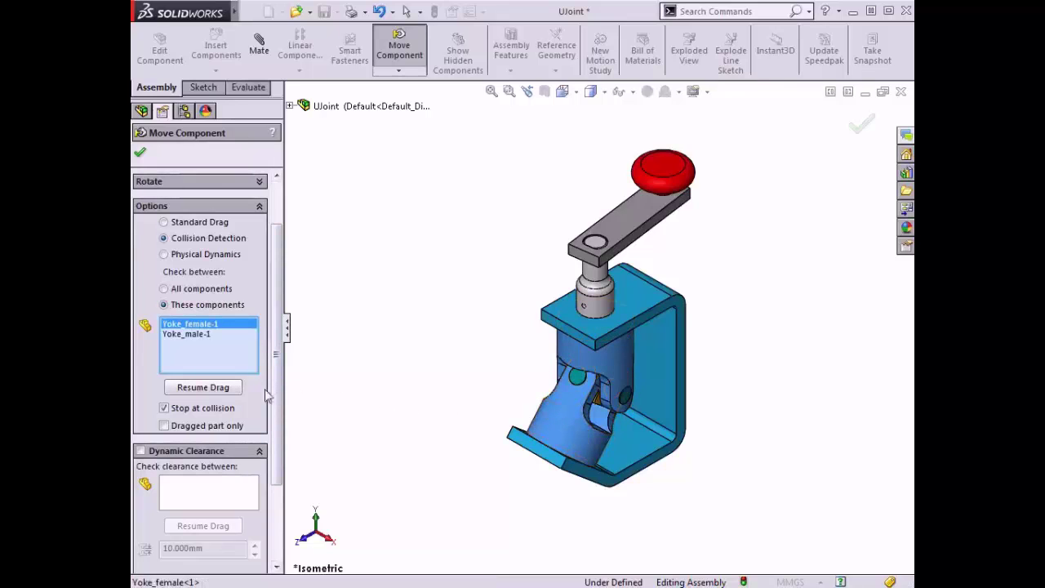
{"action": "left_click", "coordinate": [216, 389]}
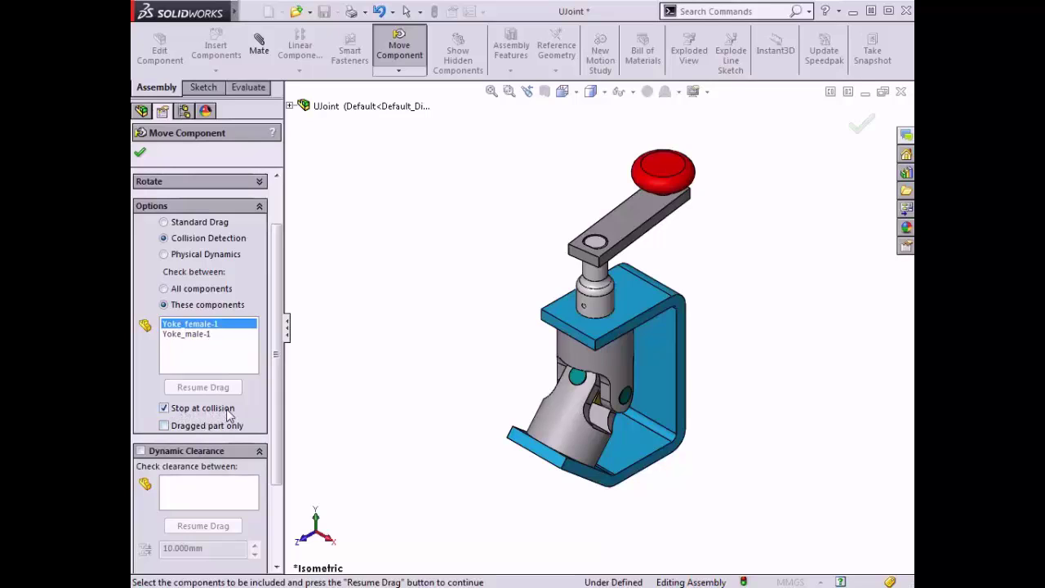
Swing the crank knob to test for yoke collisions, then close Move Component with OK
{"action": "left_click_drag", "start_coordinate": [277, 412], "coordinate": [286, 496]}
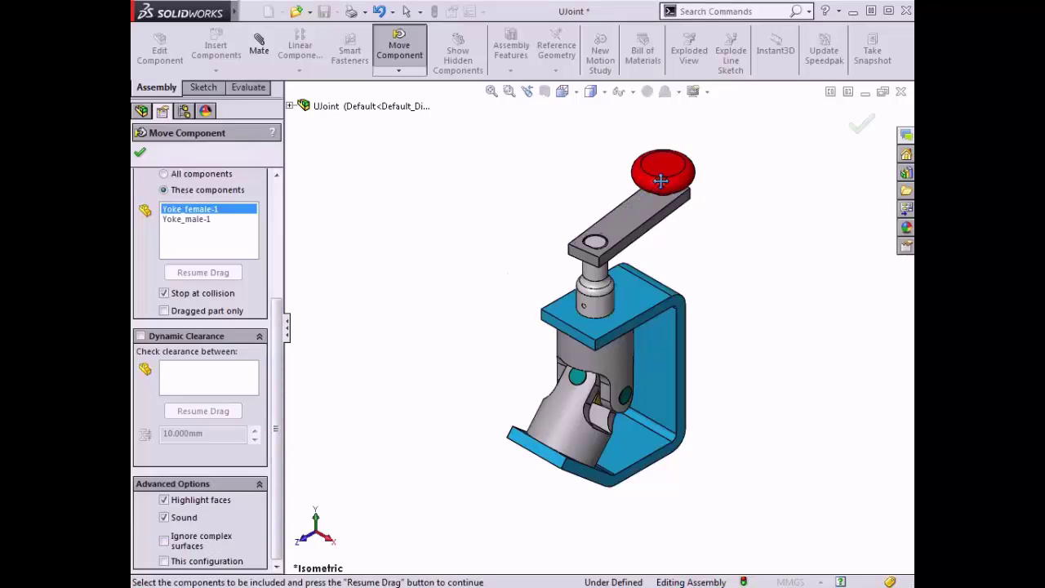
{"action": "mouse_move", "coordinate": [660, 181]}
{"action": "left_mouse_down"}
{"action": "mouse_move", "coordinate": [719, 182]}
{"action": "mouse_move", "coordinate": [691, 189]}
{"action": "mouse_move", "coordinate": [698, 208]}
{"action": "mouse_move", "coordinate": [667, 173]}
{"action": "mouse_move", "coordinate": [638, 168]}
{"action": "mouse_move", "coordinate": [681, 189]}
{"action": "mouse_move", "coordinate": [691, 219]}
{"action": "mouse_move", "coordinate": [676, 170]}
{"action": "left_mouse_up"}
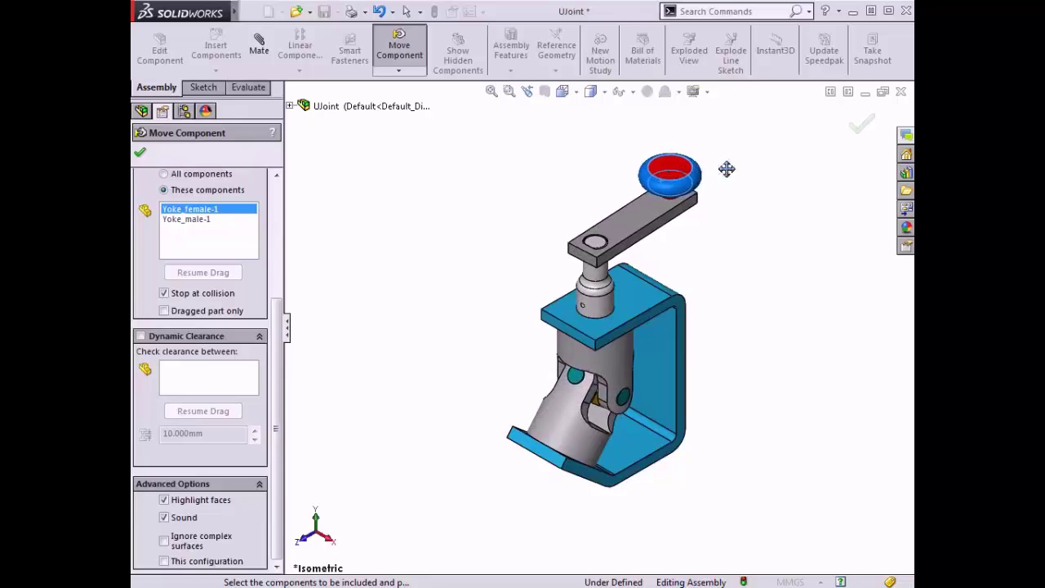
{"action": "left_click", "coordinate": [862, 123]}
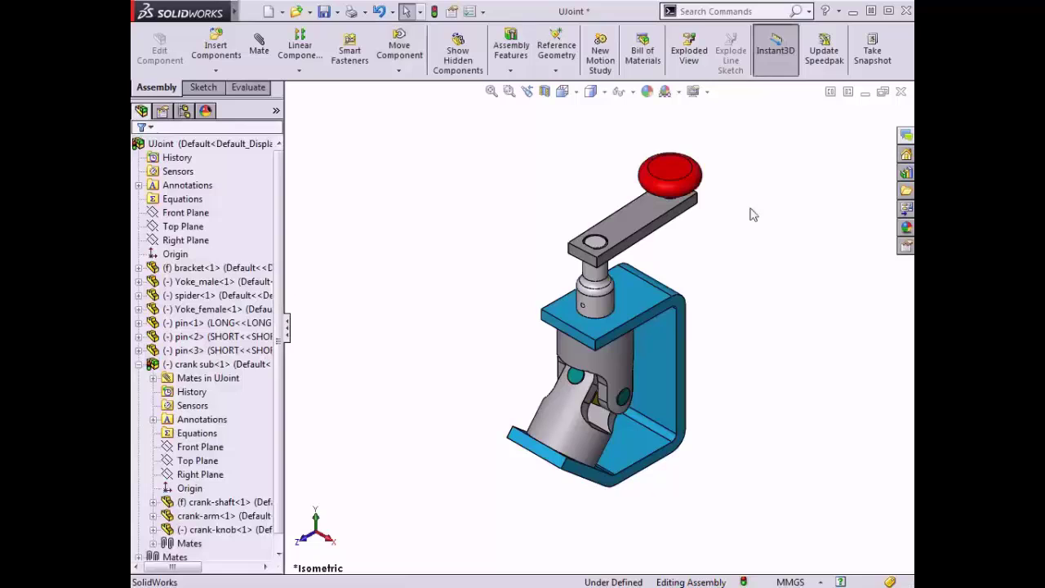
Edit Yoke_female in place and start a Chamfer with a 2 mm distance
{"action": "right_click", "coordinate": [554, 421]}
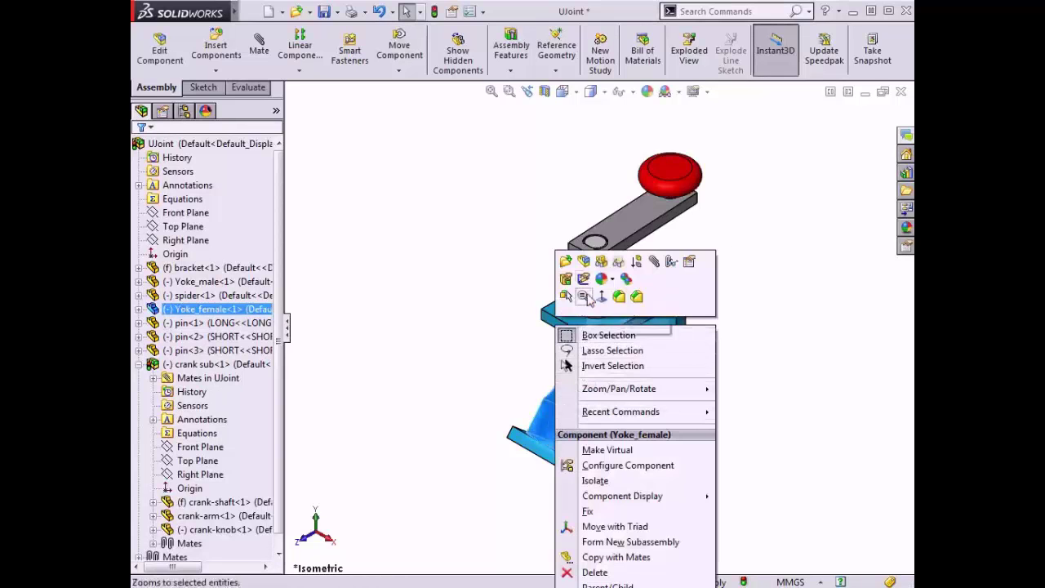
{"action": "left_click", "coordinate": [585, 262]}
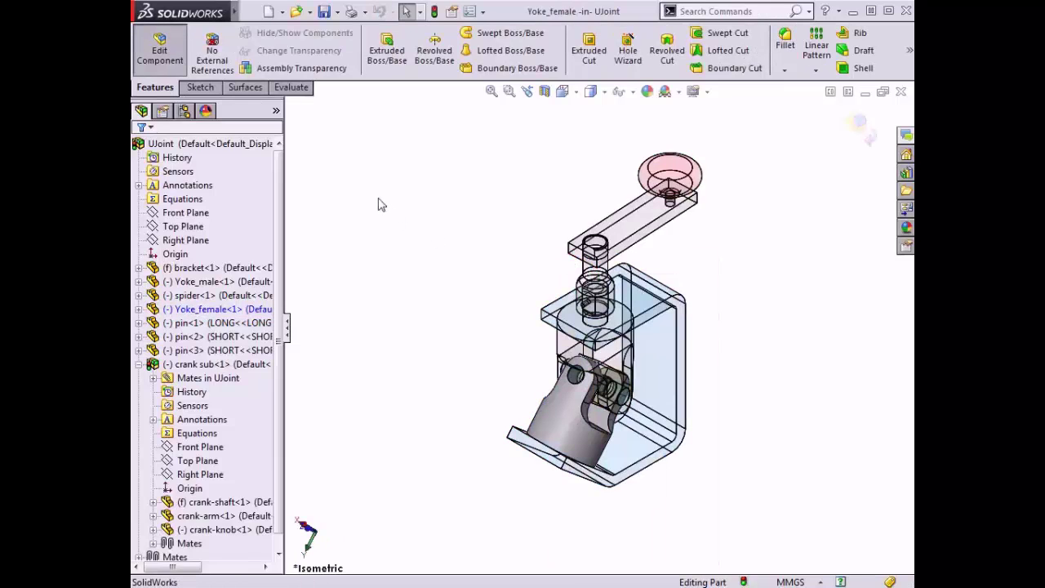
{"action": "key", "text": "s"}
{"action": "left_click", "coordinate": [438, 230]}
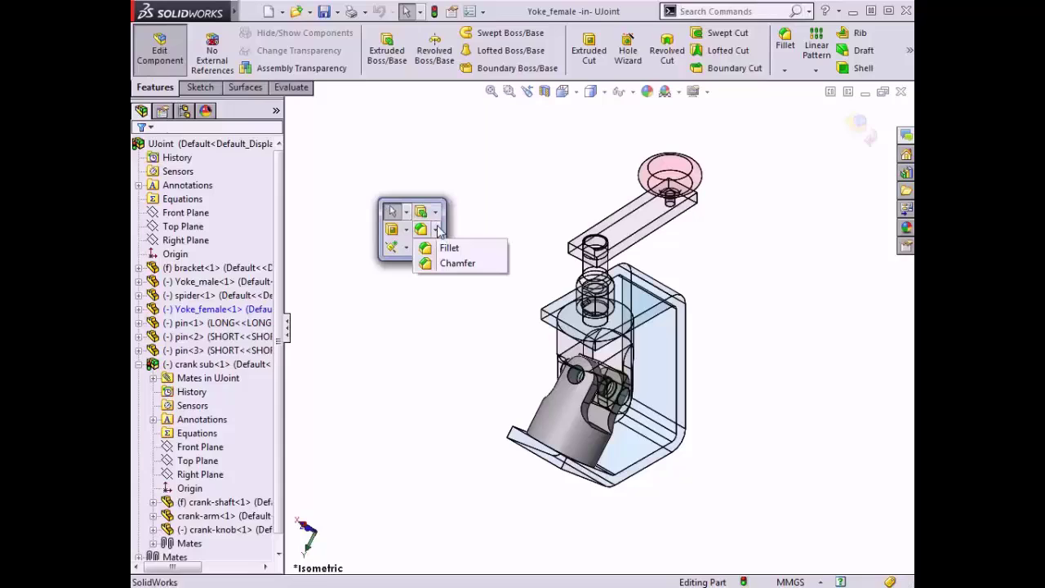
{"action": "left_click", "coordinate": [450, 263]}
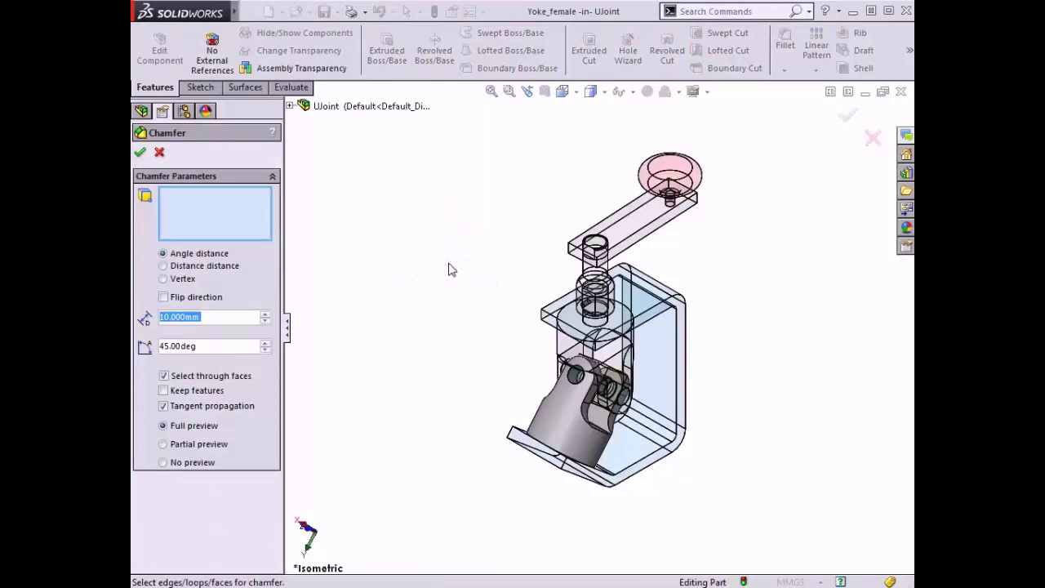
{"action": "type", "text": "2"}
{"action": "key", "text": "Return"}
Zoom into the joint, chamfer two clevis edges of the yoke, and exit back to the assembly
{"action": "left_click", "coordinate": [509, 93]}
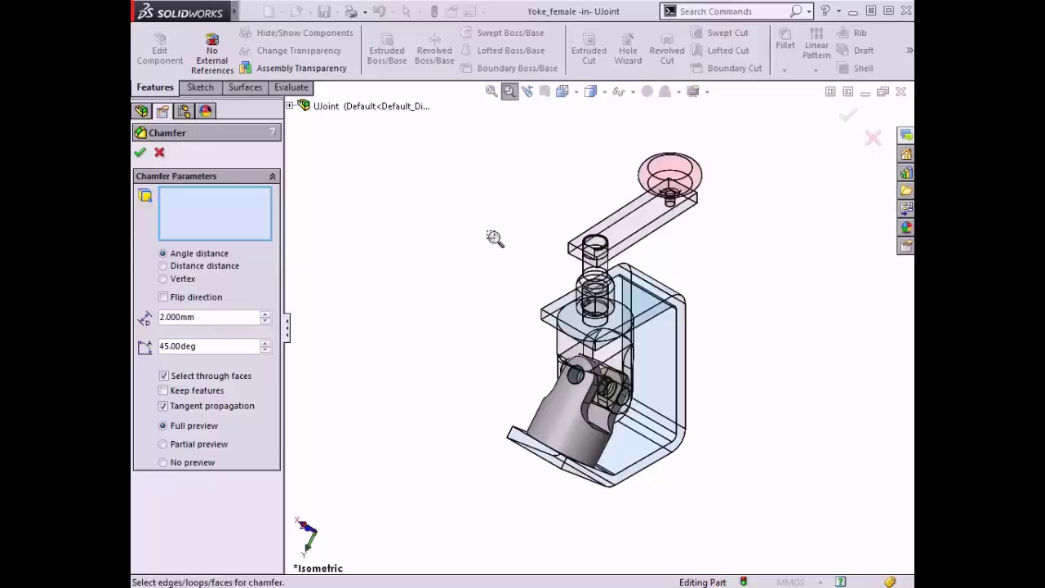
{"action": "left_click_drag", "start_coordinate": [476, 293], "coordinate": [723, 512]}
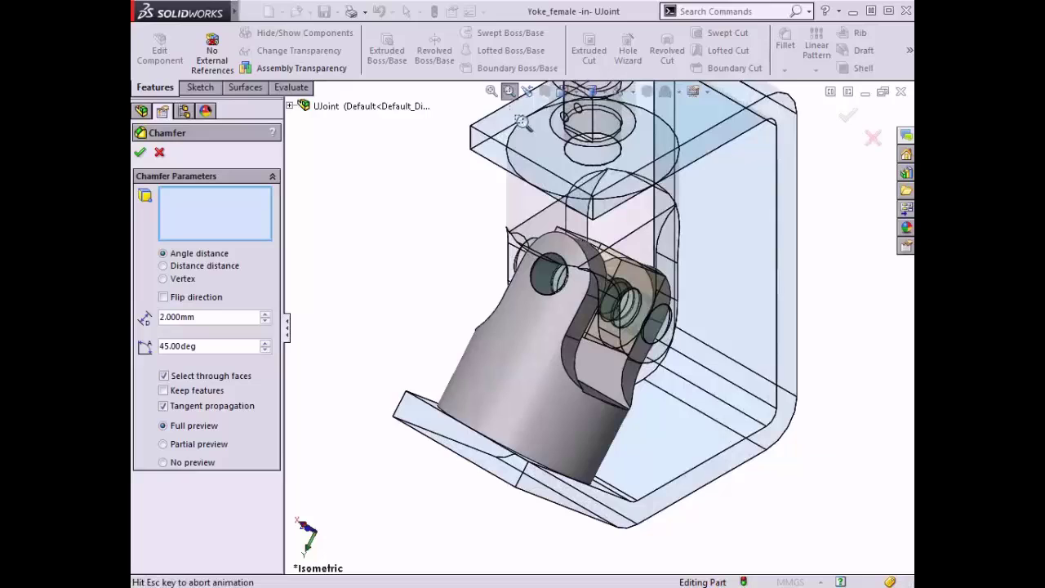
{"action": "left_click", "coordinate": [508, 92]}
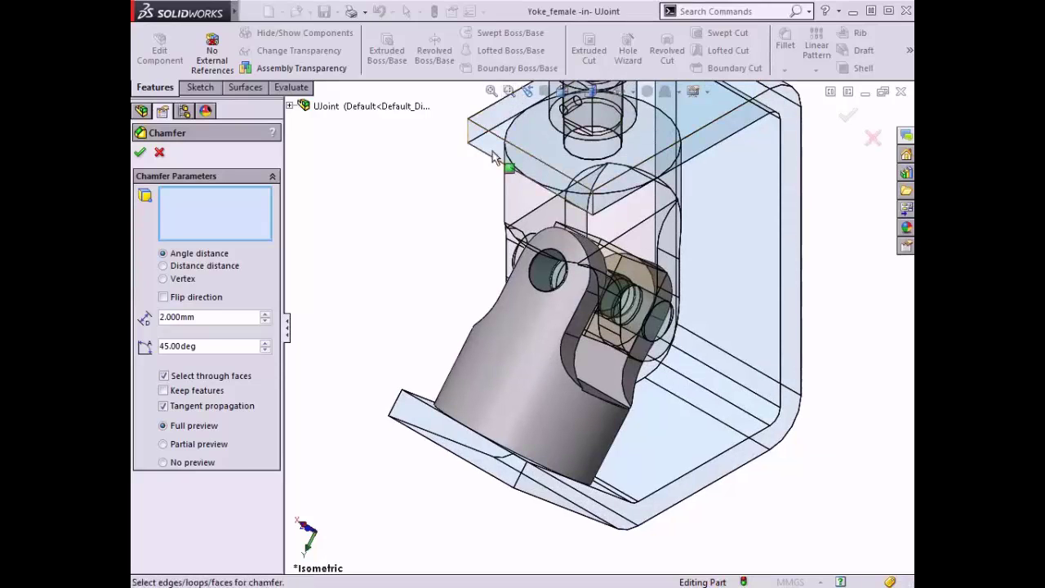
{"action": "left_click", "coordinate": [575, 350]}
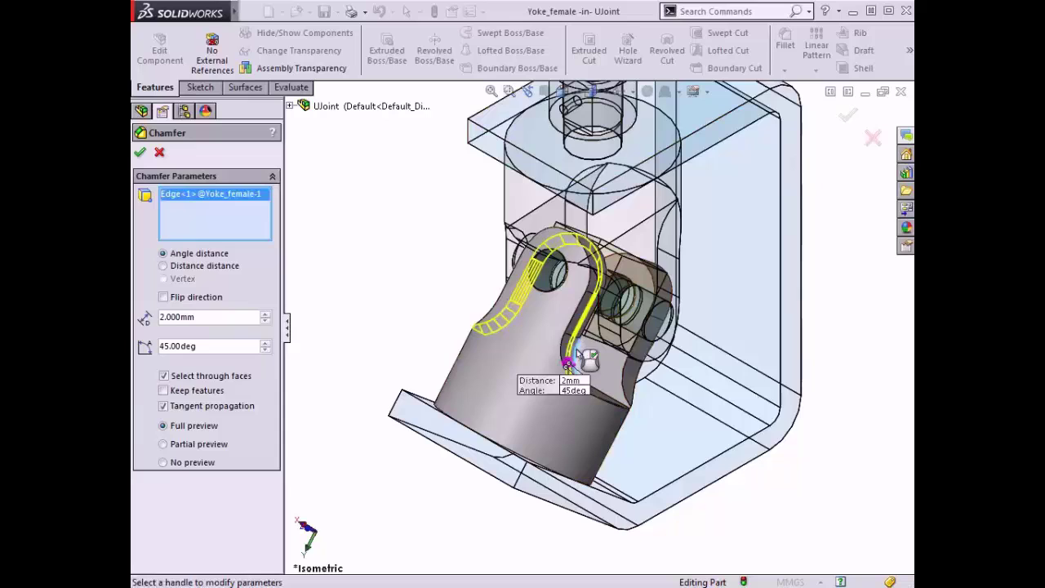
{"action": "left_click", "coordinate": [627, 379]}
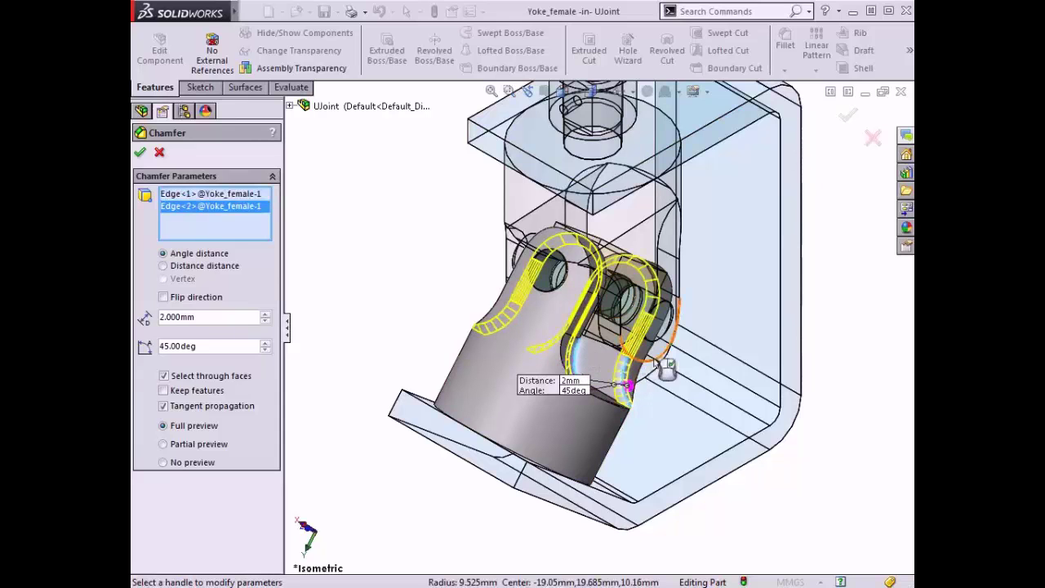
{"action": "left_click", "coordinate": [848, 121]}
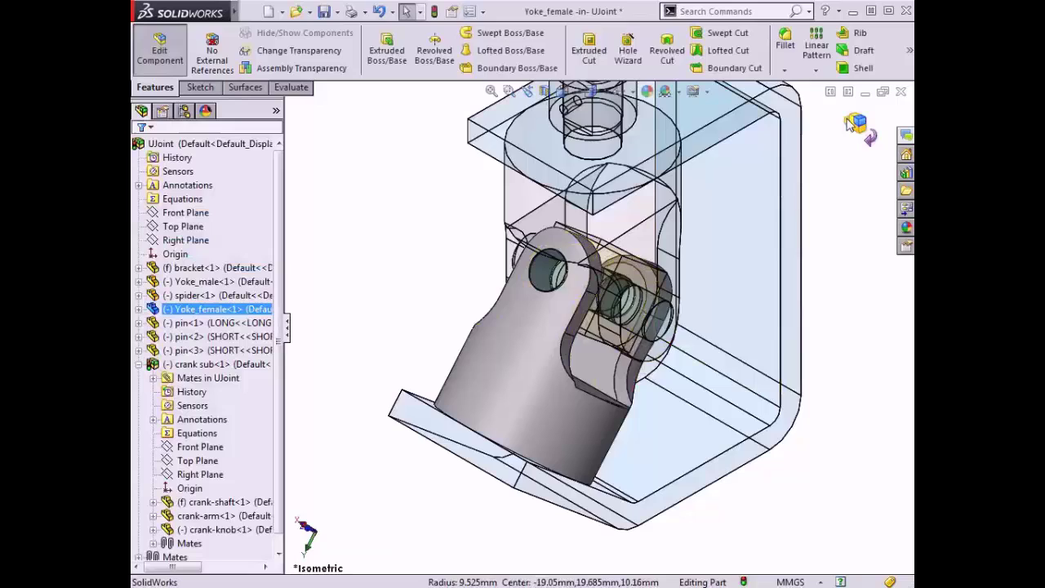
{"action": "left_click", "coordinate": [848, 123]}
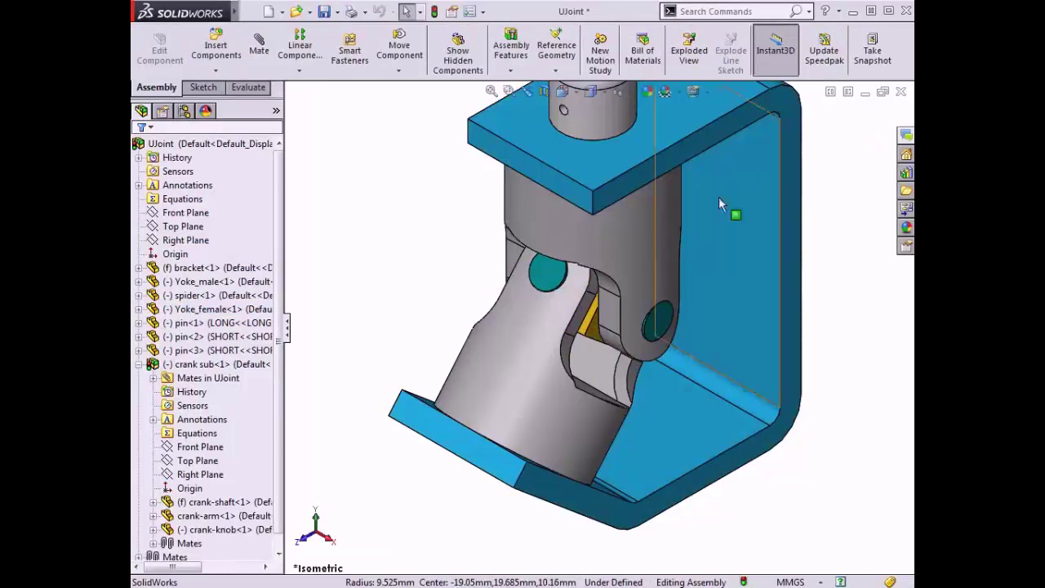
Edit Yoke_male in place and chamfer two inner clevis edges at 2 mm × 45°, then return to the assembly
{"action": "right_click", "coordinate": [586, 235]}
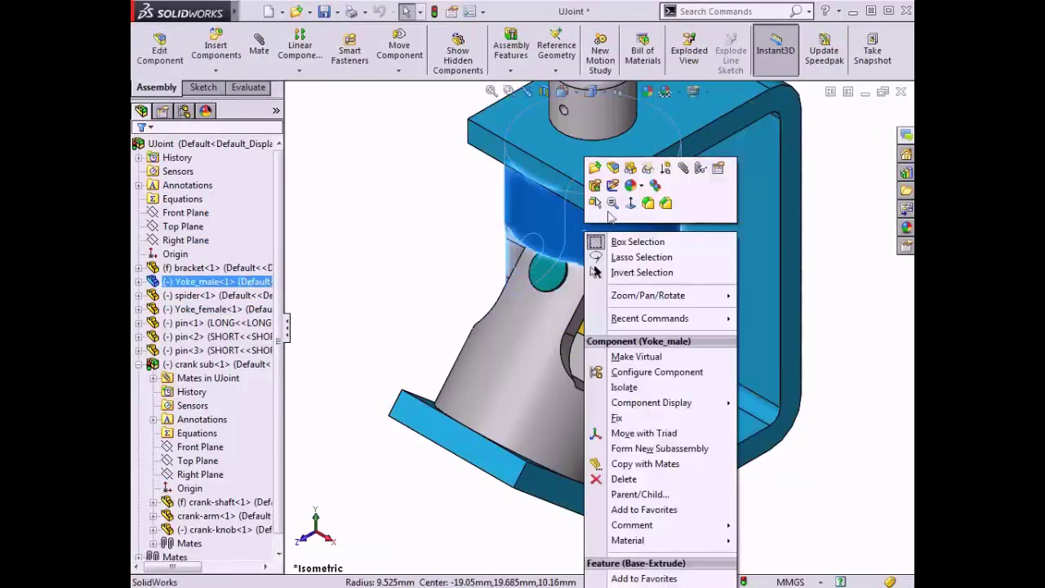
{"action": "left_click", "coordinate": [614, 169]}
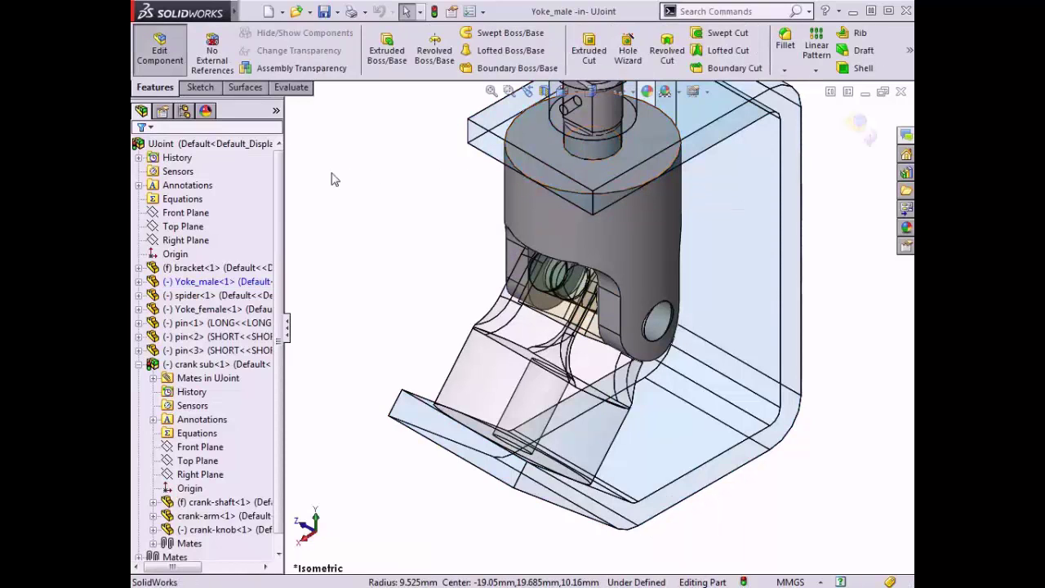
{"action": "key", "text": "s"}
{"action": "left_click", "coordinate": [389, 205]}
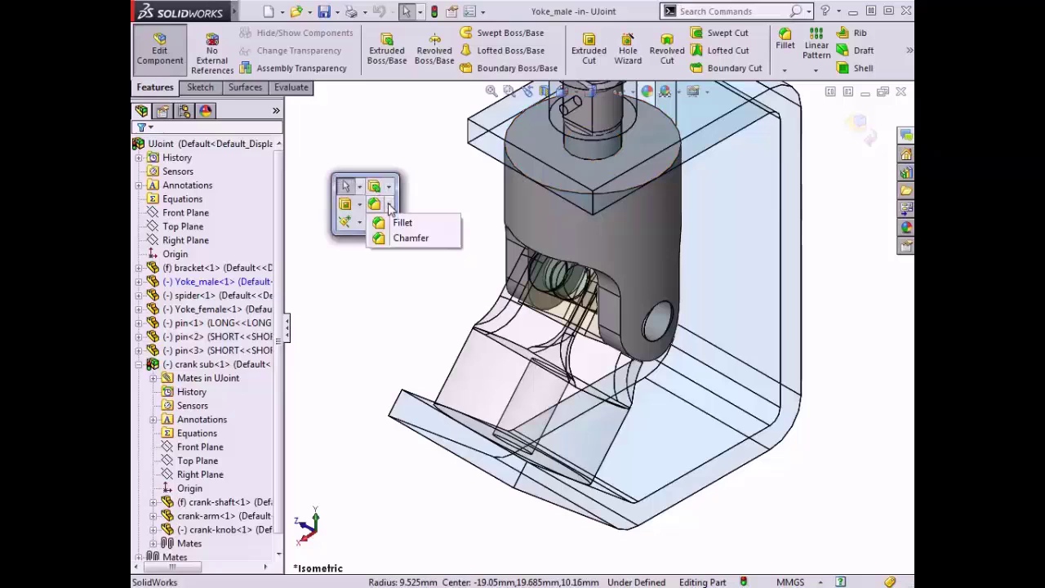
{"action": "left_click", "coordinate": [404, 239]}
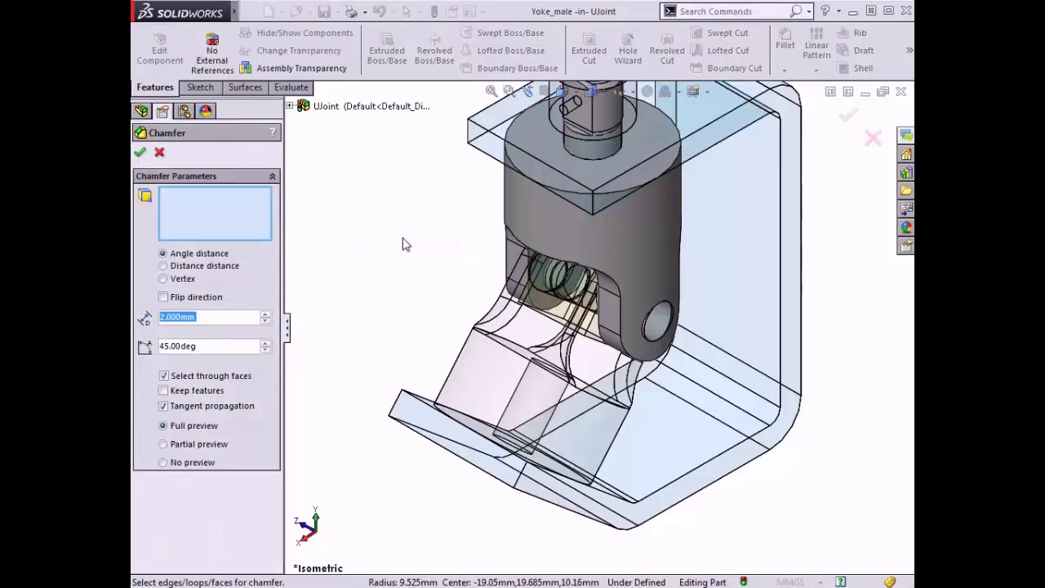
{"action": "left_click", "coordinate": [608, 318]}
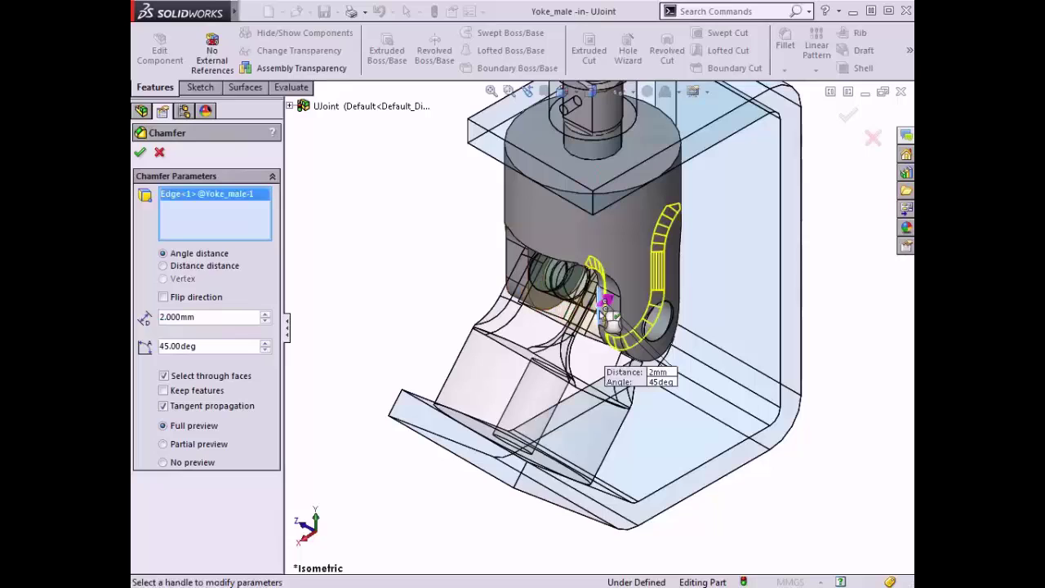
{"action": "left_click", "coordinate": [524, 270]}
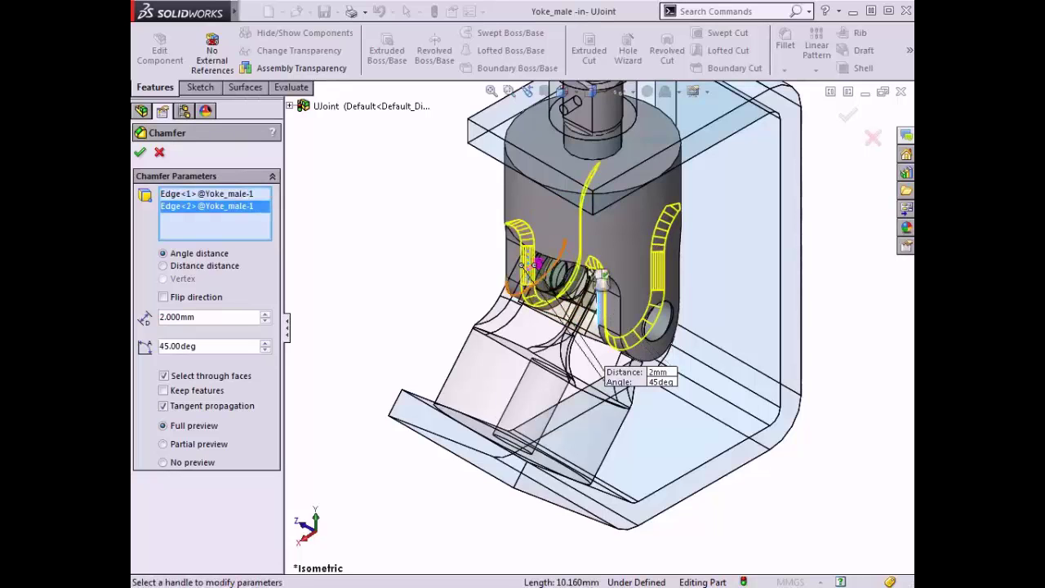
{"action": "left_click", "coordinate": [849, 117]}
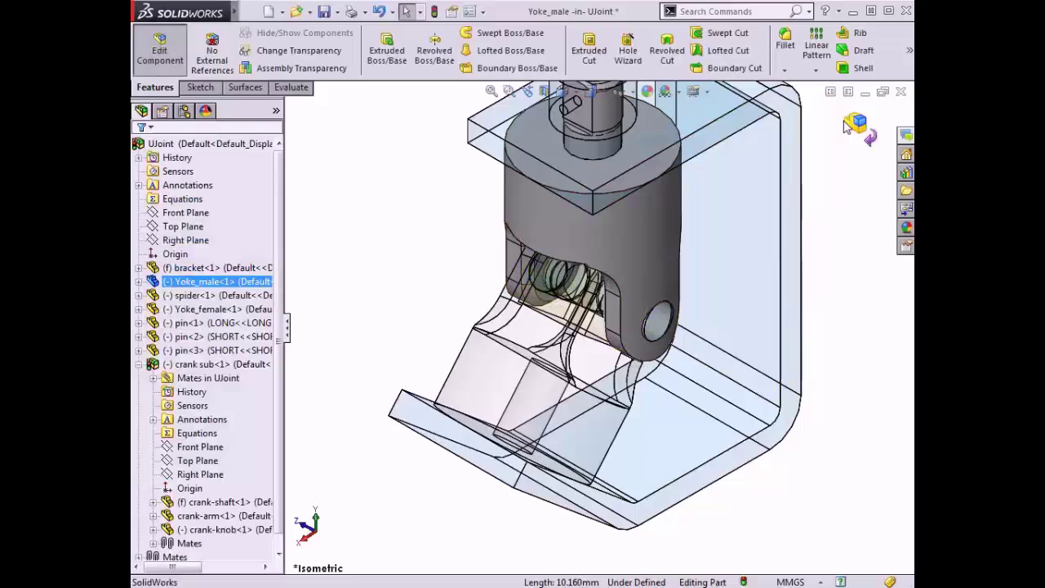
{"action": "left_click", "coordinate": [853, 122]}
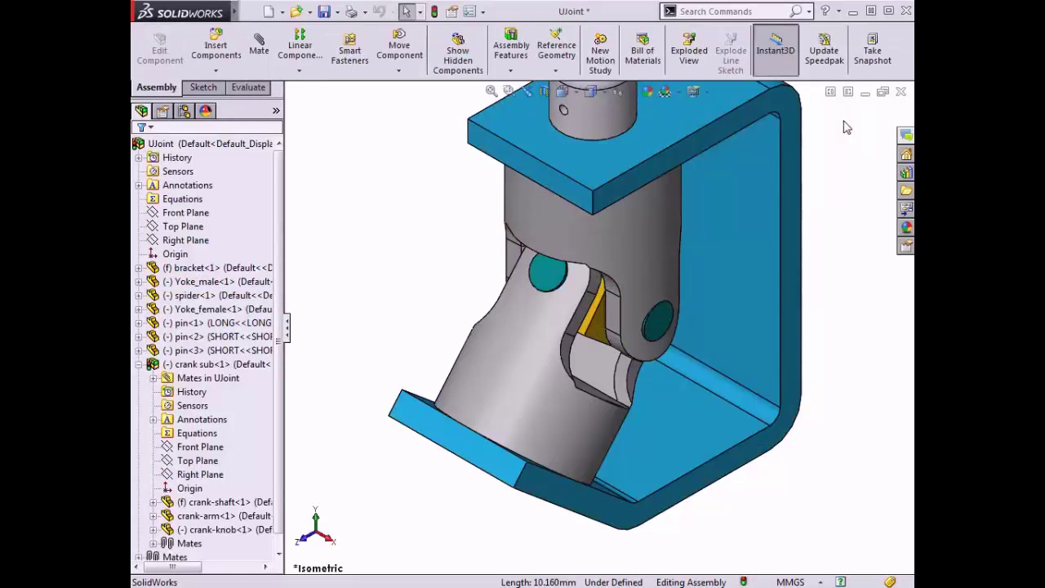
Swing the crank in Move Component with Collision Detection on, then revert to Standard Drag
{"action": "key", "text": "f"}
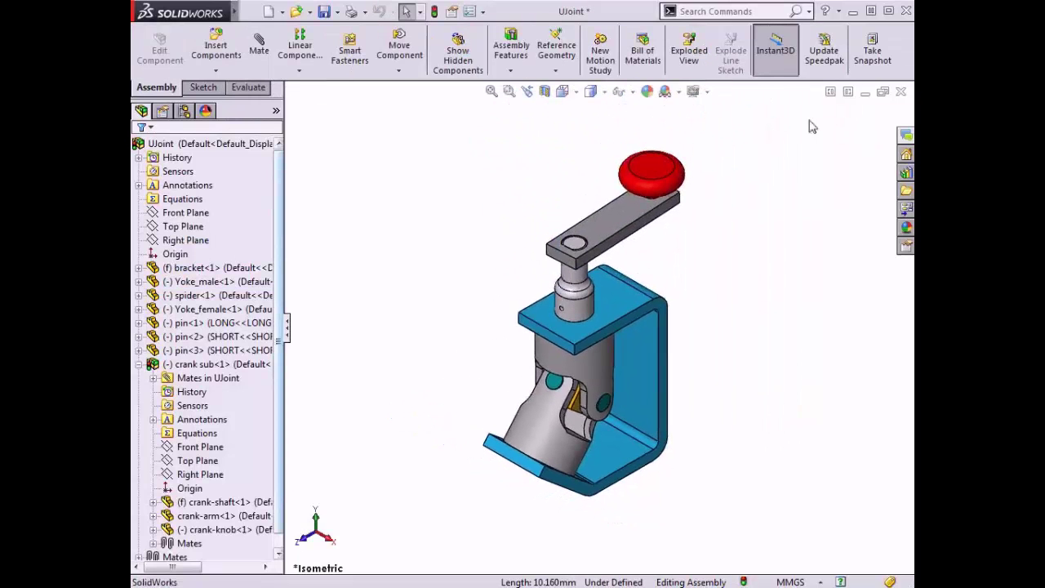
{"action": "left_click", "coordinate": [400, 50]}
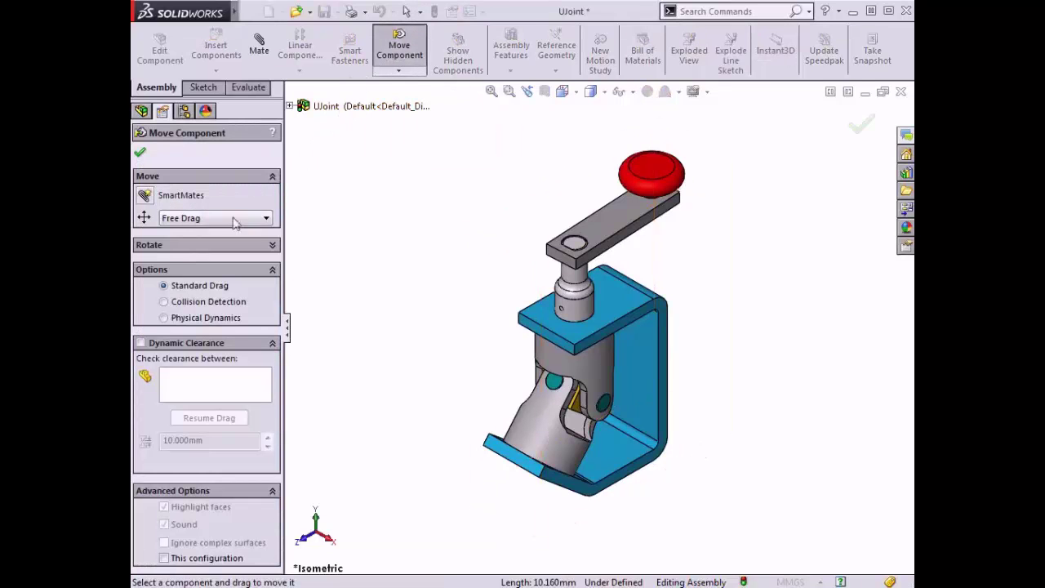
{"action": "left_click", "coordinate": [163, 302]}
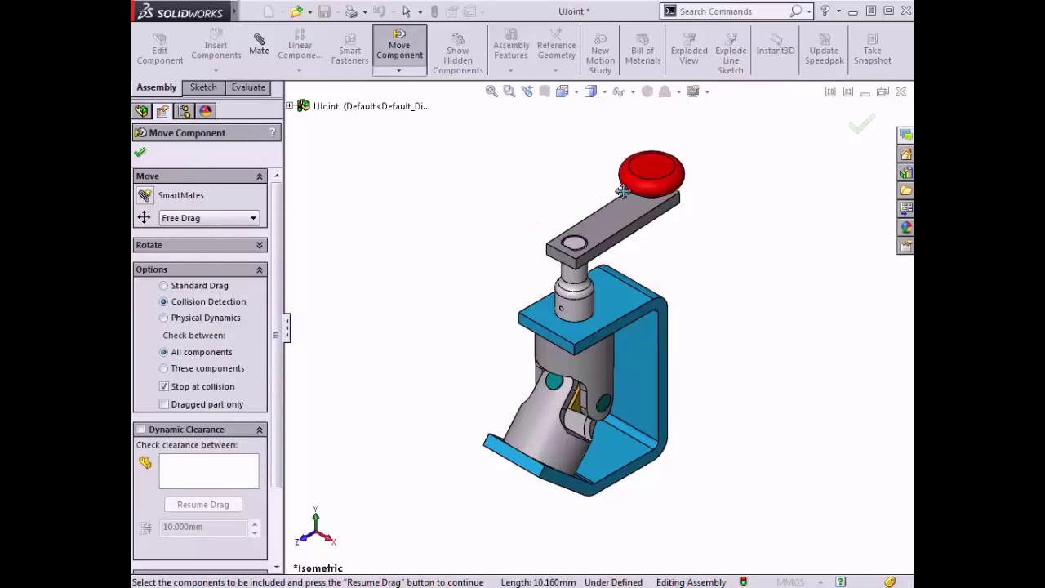
{"action": "left_click_drag", "start_coordinate": [644, 186], "coordinate": [453, 174]}
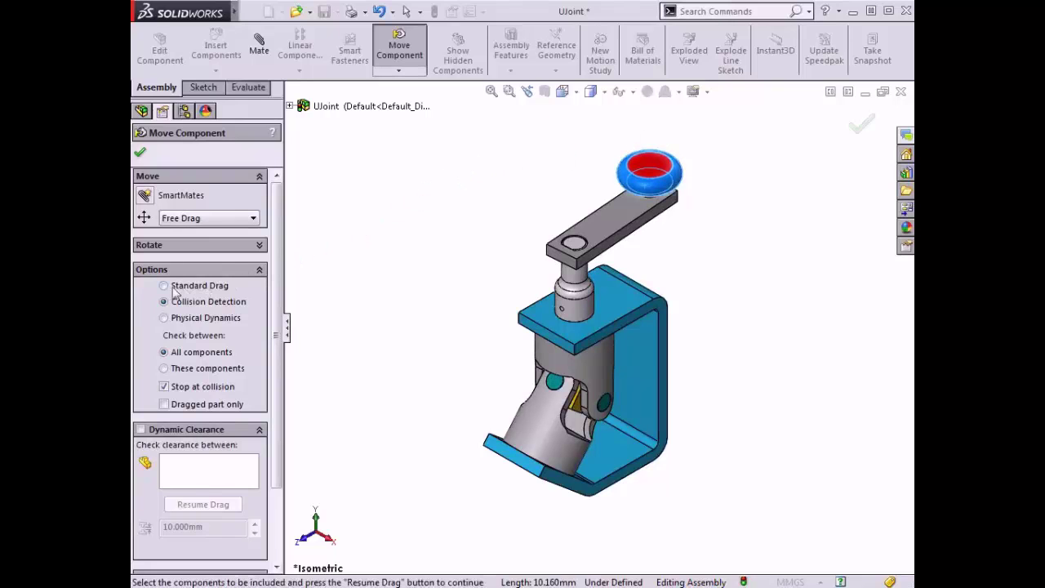
{"action": "left_click", "coordinate": [164, 286]}
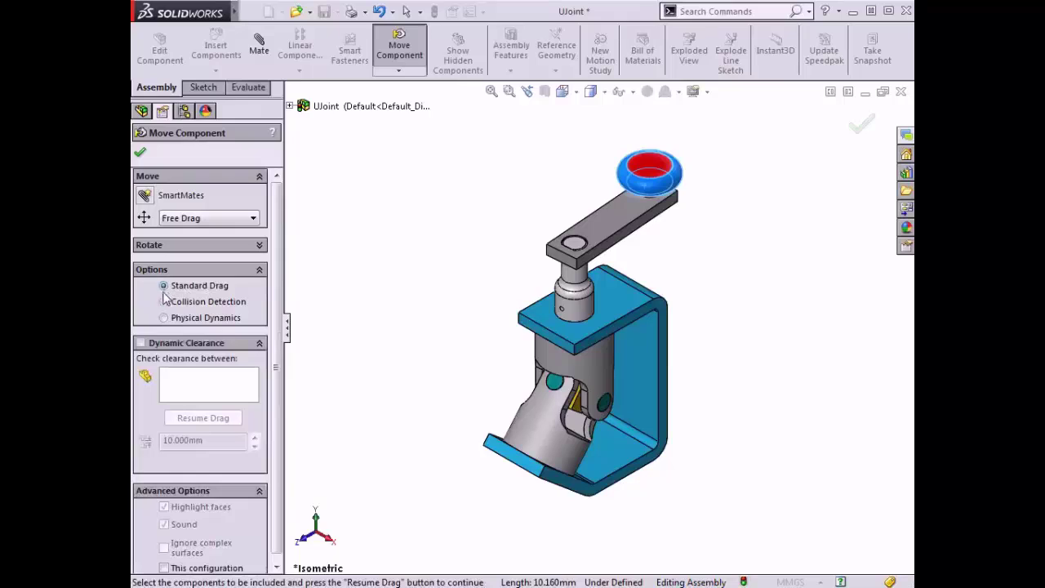
Enable Dynamic Clearance between Yoke_male-1 and Yoke_female-1 and resume dragging
{"action": "left_click", "coordinate": [140, 344]}
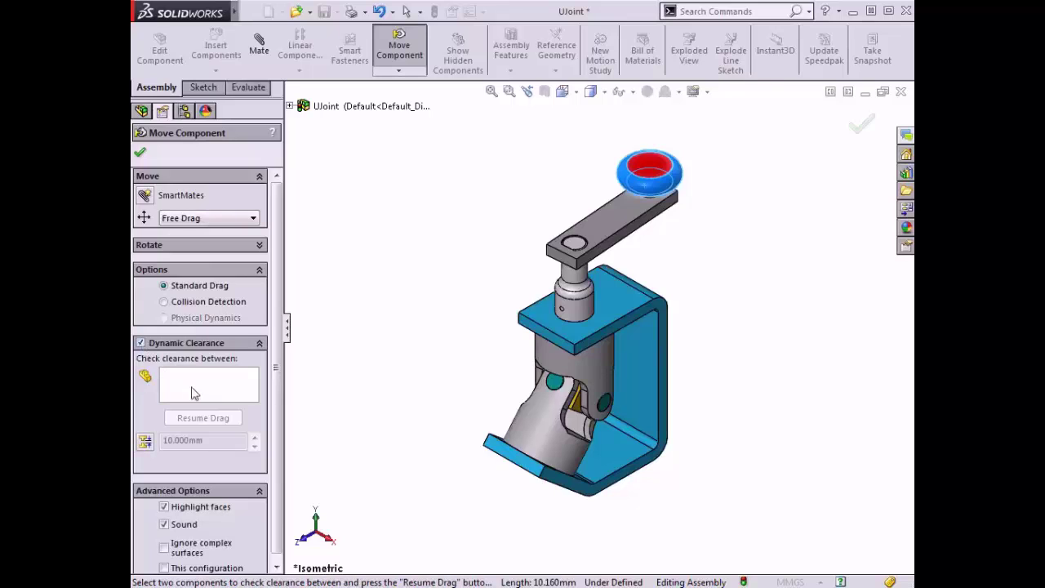
{"action": "left_click", "coordinate": [219, 395]}
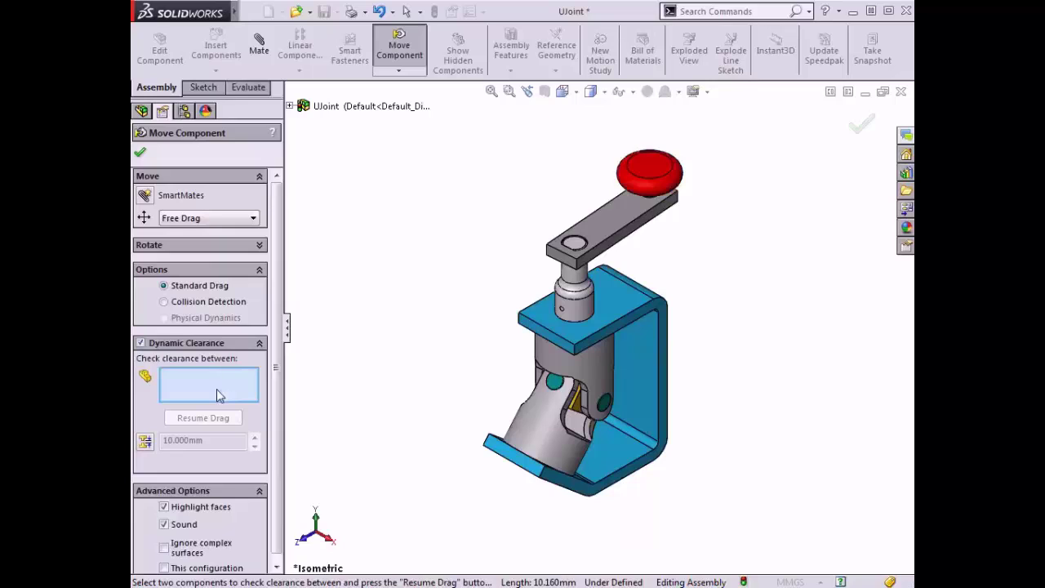
{"action": "left_click", "coordinate": [571, 374]}
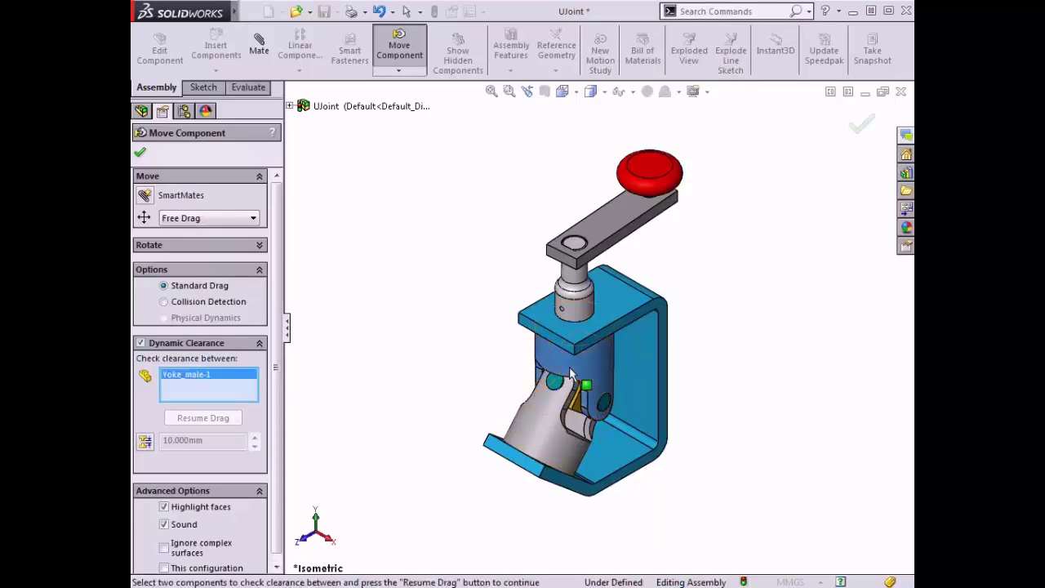
{"action": "left_click", "coordinate": [543, 423]}
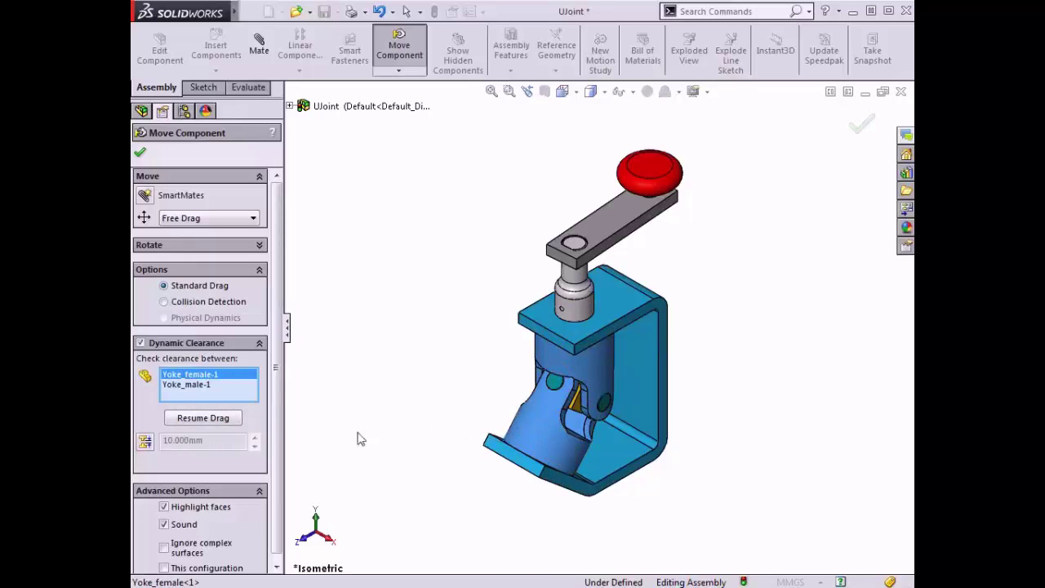
{"action": "left_click", "coordinate": [208, 420]}
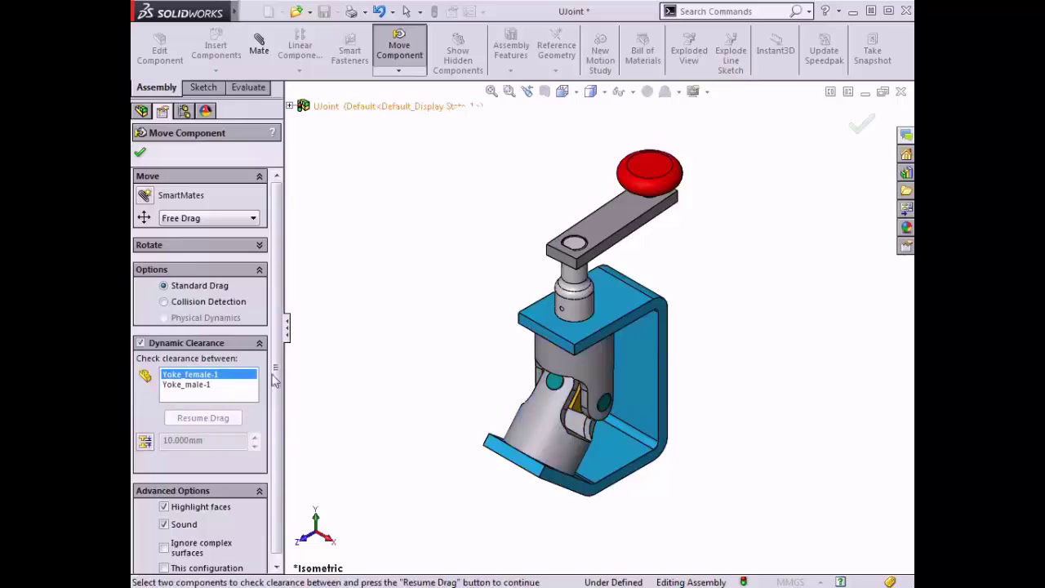
Swing the red crank knob and read the 0.079 mm minimum yoke clearance
{"action": "left_click", "coordinate": [649, 184]}
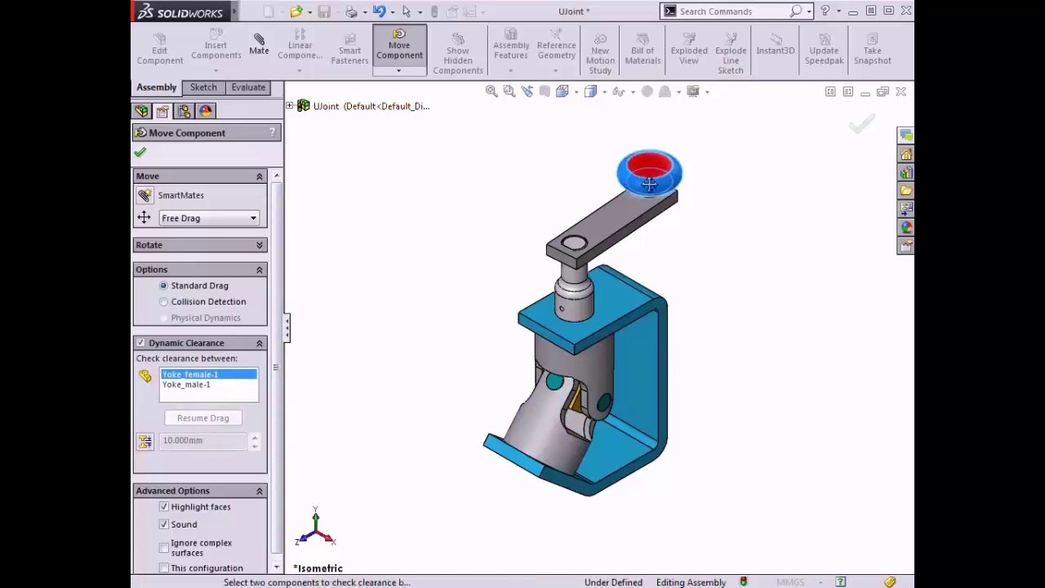
{"action": "left_click_drag", "start_coordinate": [649, 184], "coordinate": [676, 162]}
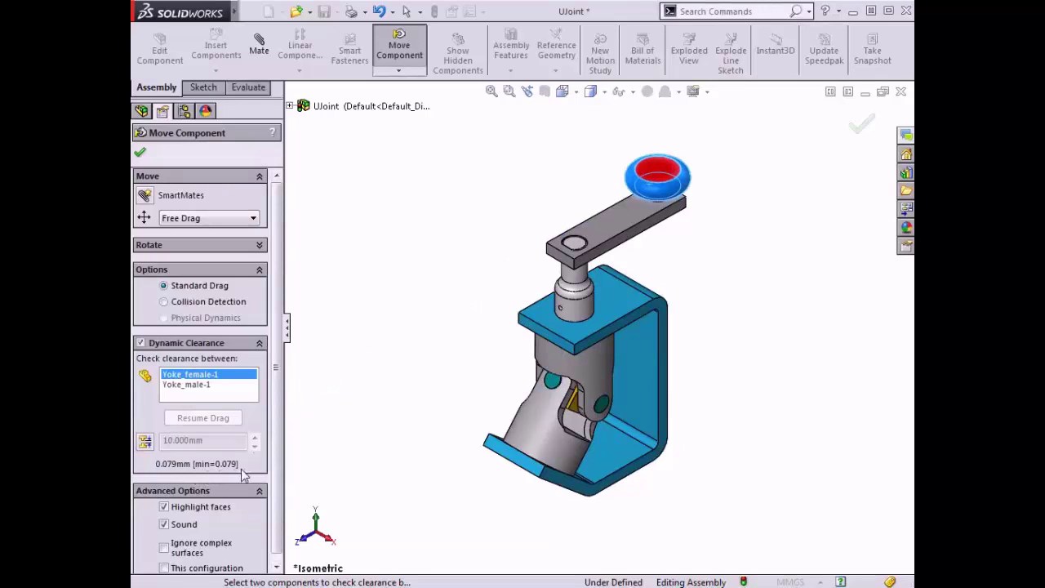
Turn on the clearance stop and start replacing the 10.000mm distance, typing 0 so far
{"action": "left_click", "coordinate": [145, 444]}
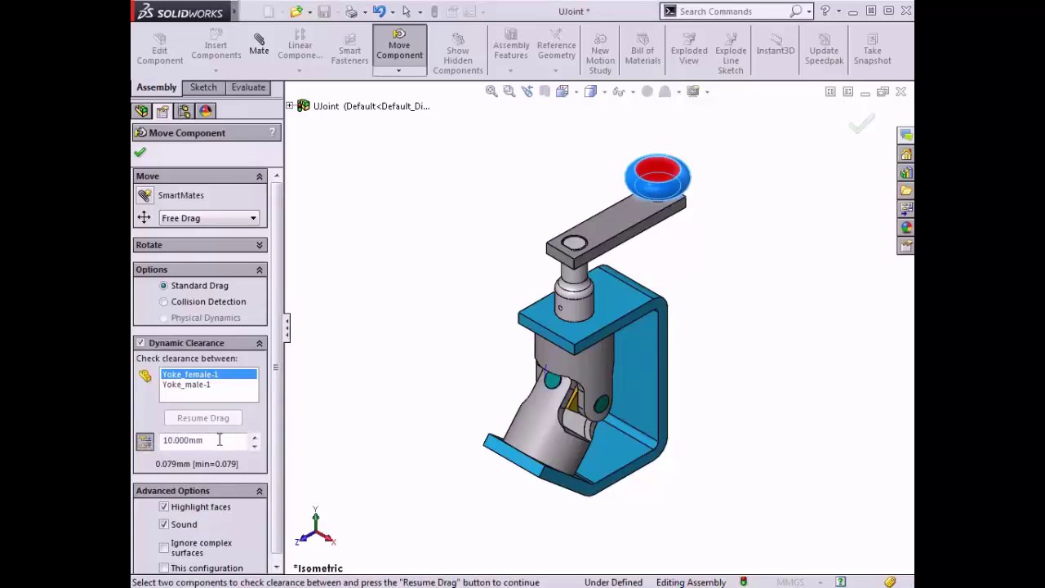
{"action": "left_click_drag", "start_coordinate": [220, 441], "coordinate": [179, 442]}
{"action": "type", "text": "0.1"}
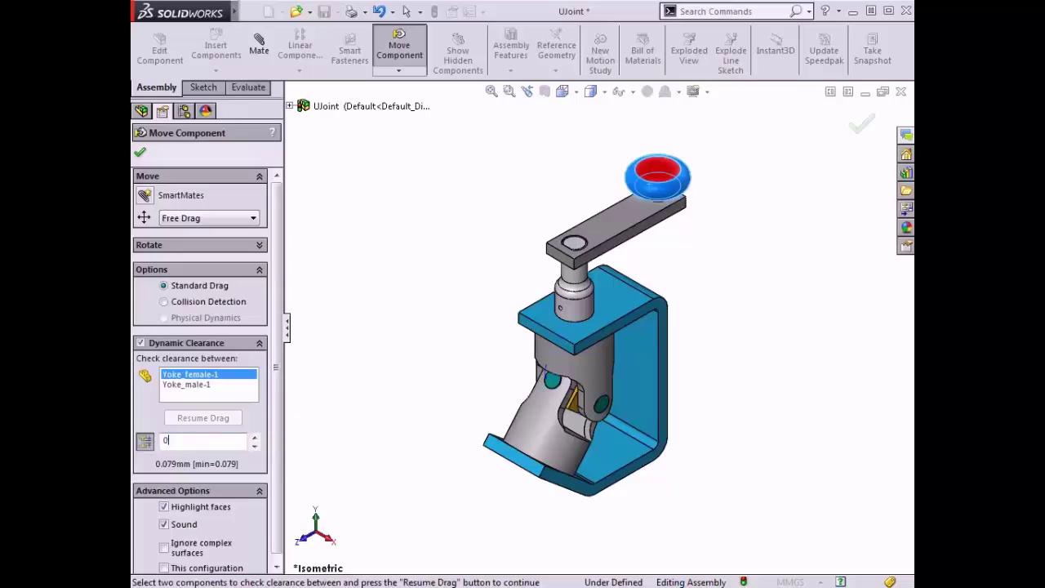